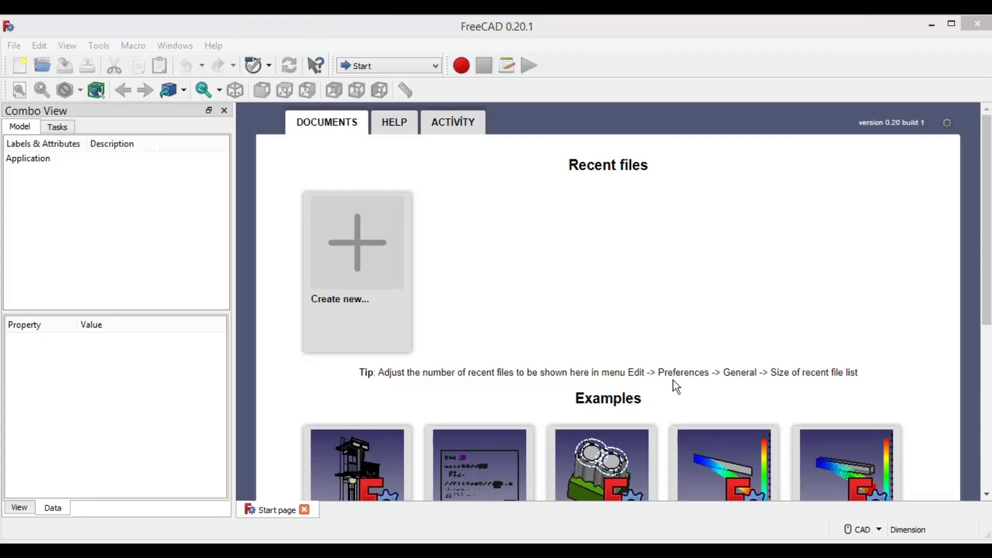
Activate the Part Design workbench and create a new empty document
click(430, 77)
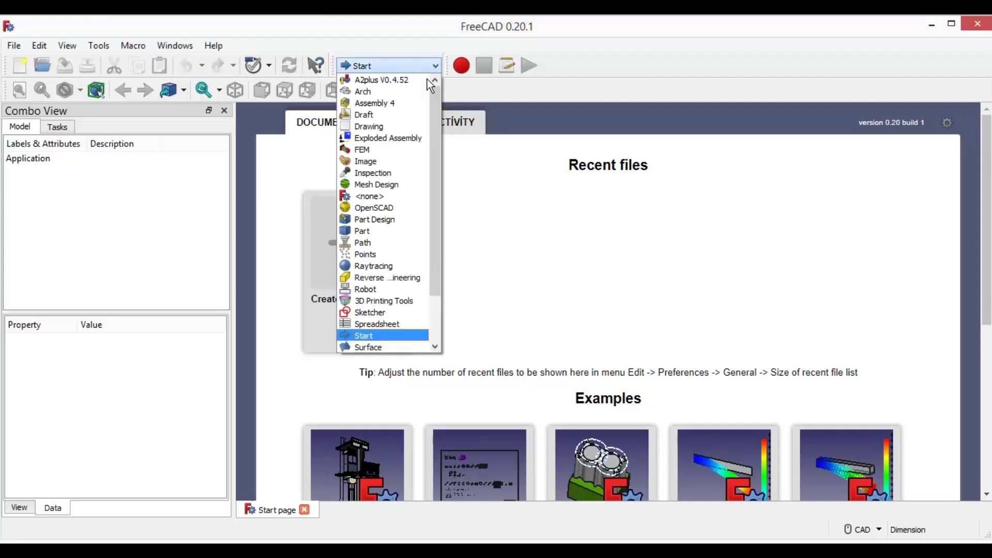
click(404, 224)
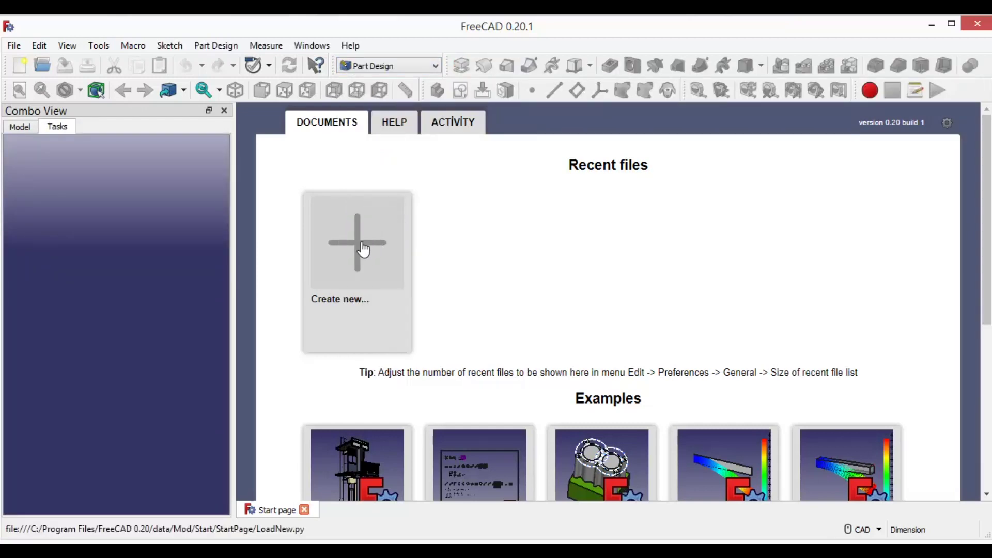
click(362, 247)
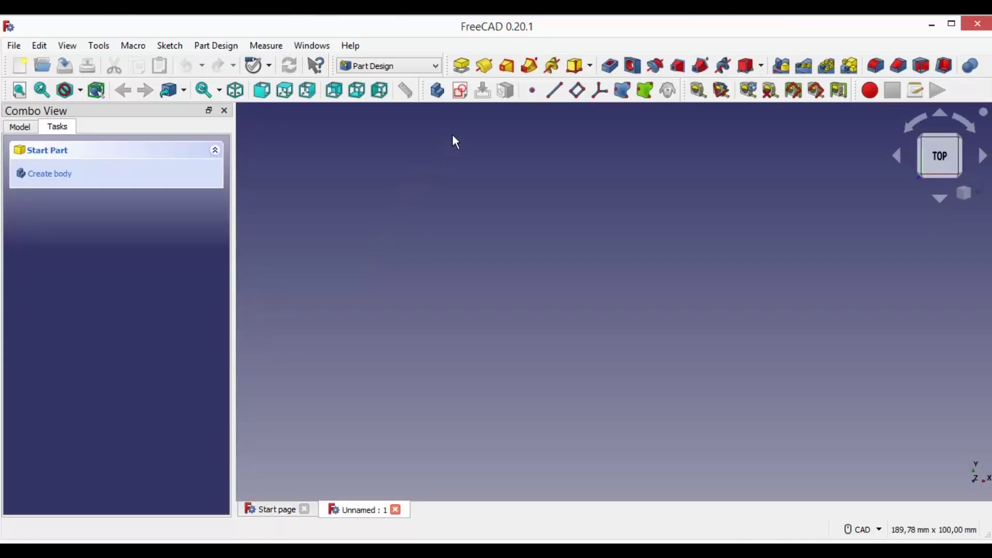
Create a body and start a new sketch on the XZ base plane
click(465, 99)
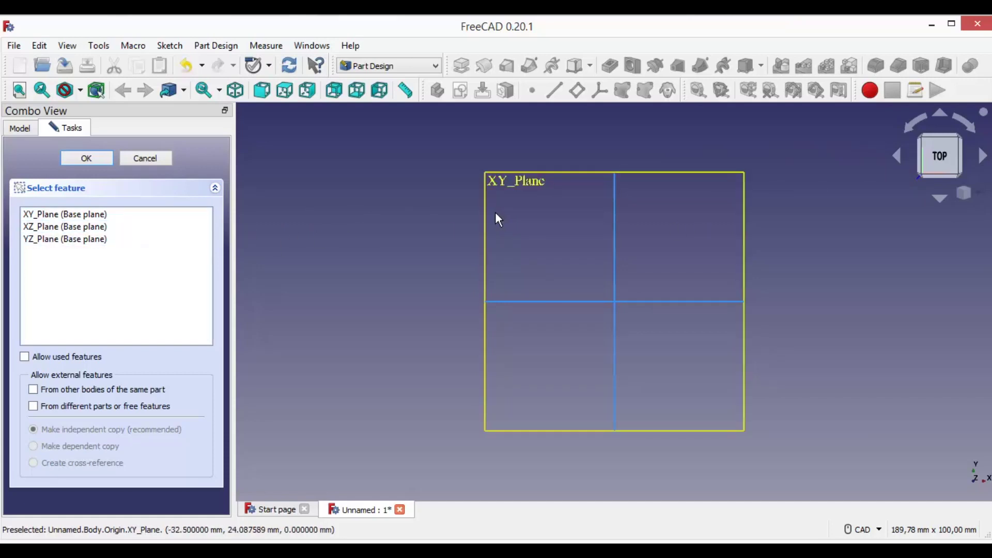
key(3)
click(102, 227)
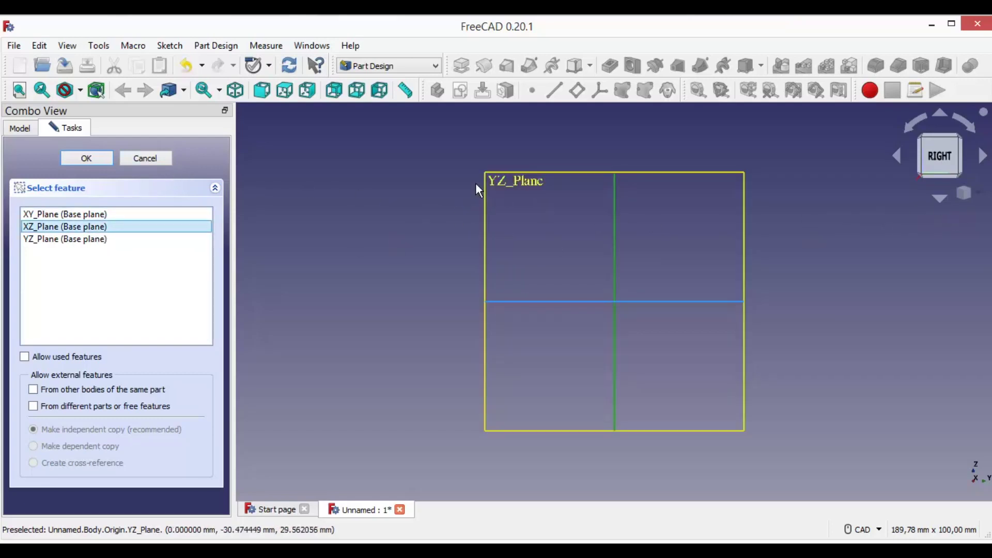
click(104, 163)
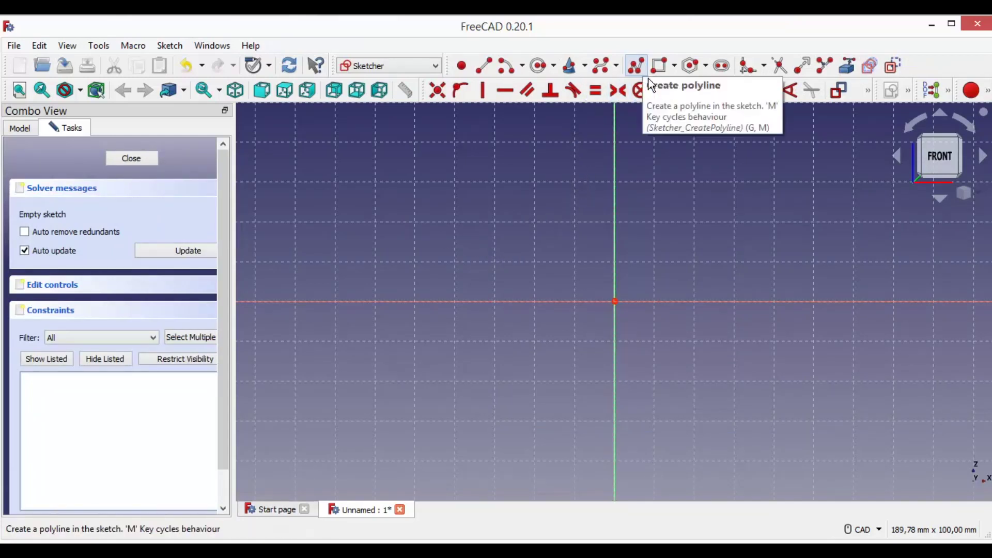
Draw a closed six-line L-shaped polyline that starts and ends at the sketch origin
click(636, 65)
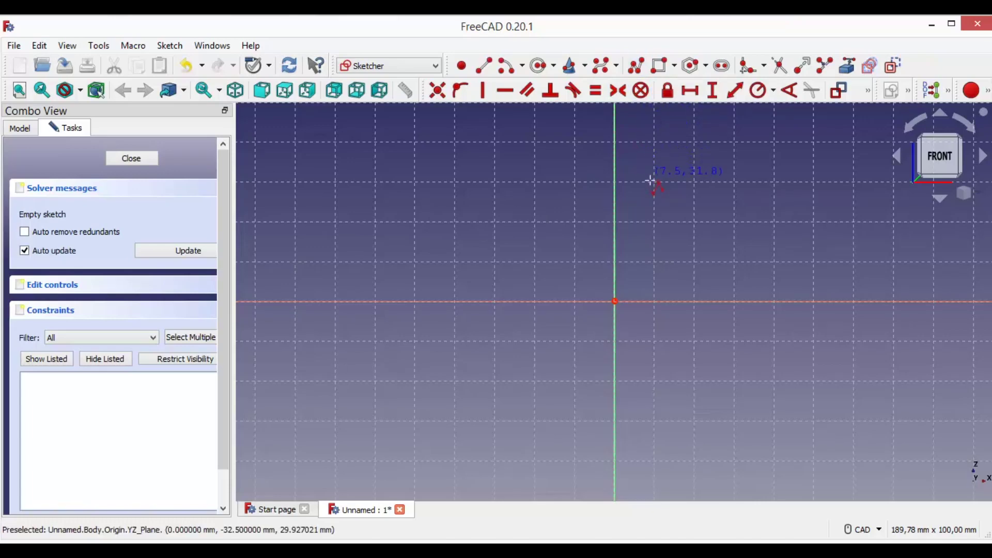
middle_drag(651, 181, 529, 286)
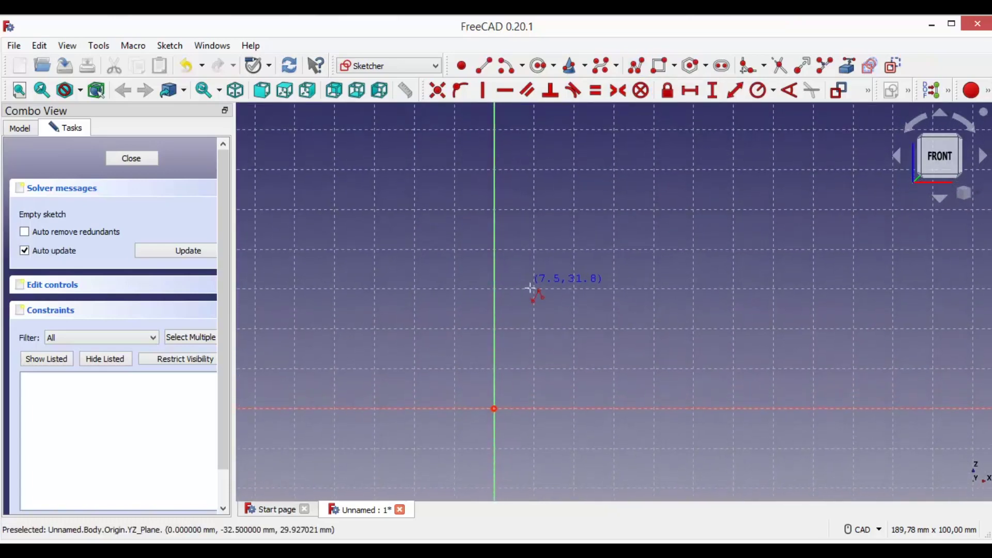
click(495, 409)
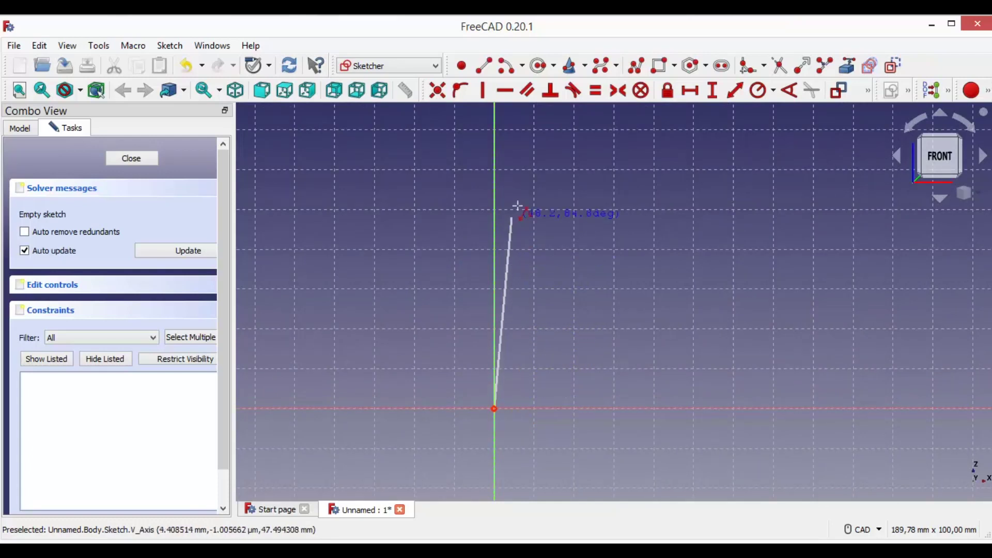
right_click(500, 169)
click(494, 164)
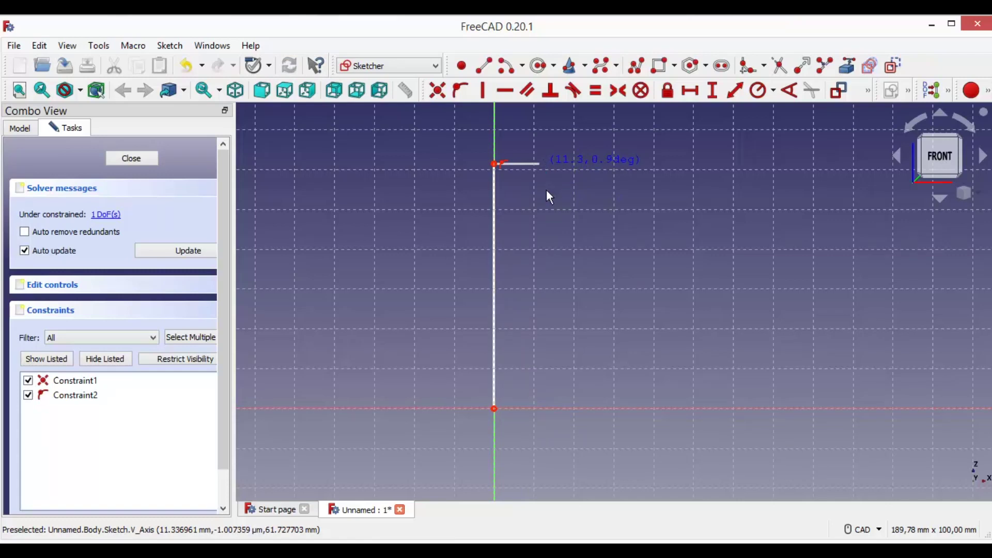
click(540, 165)
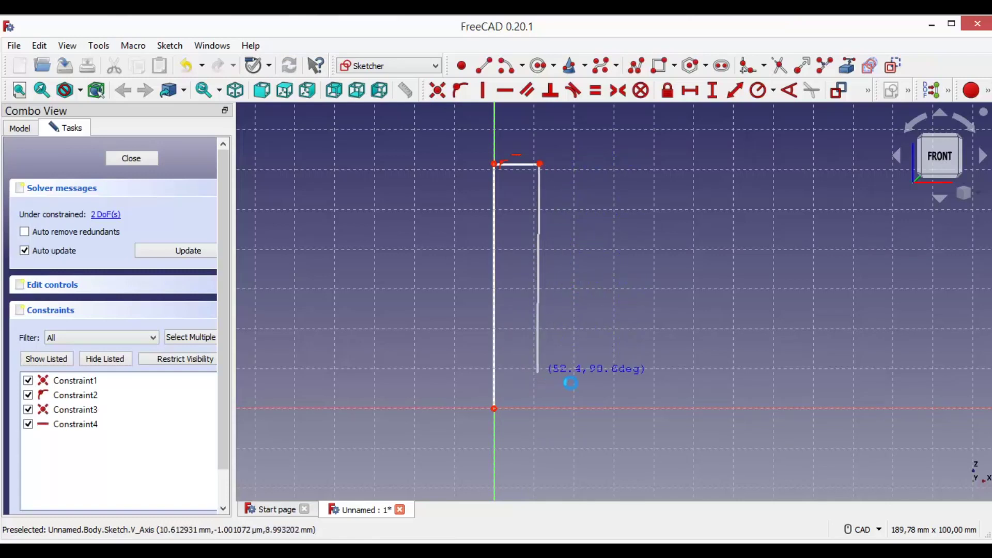
click(540, 374)
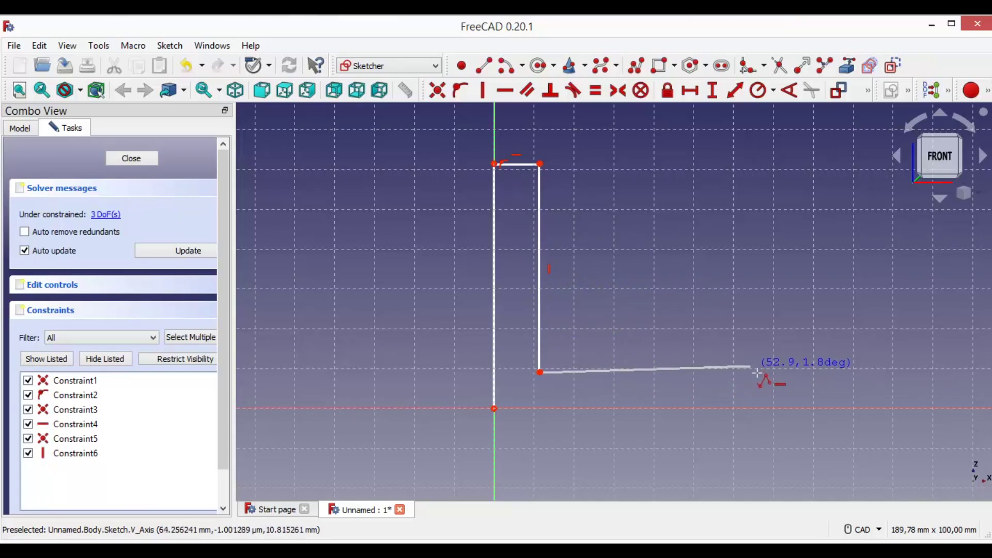
click(758, 392)
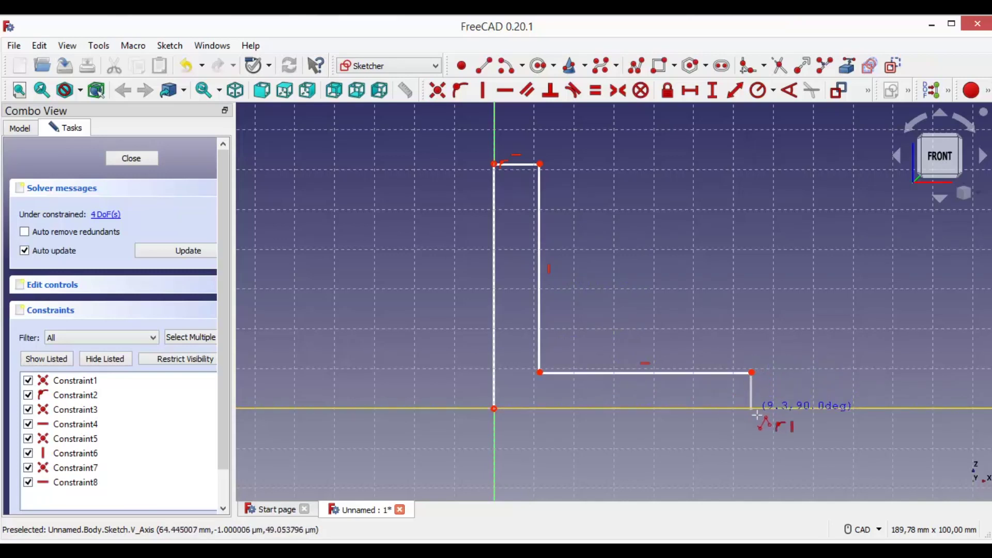
click(633, 419)
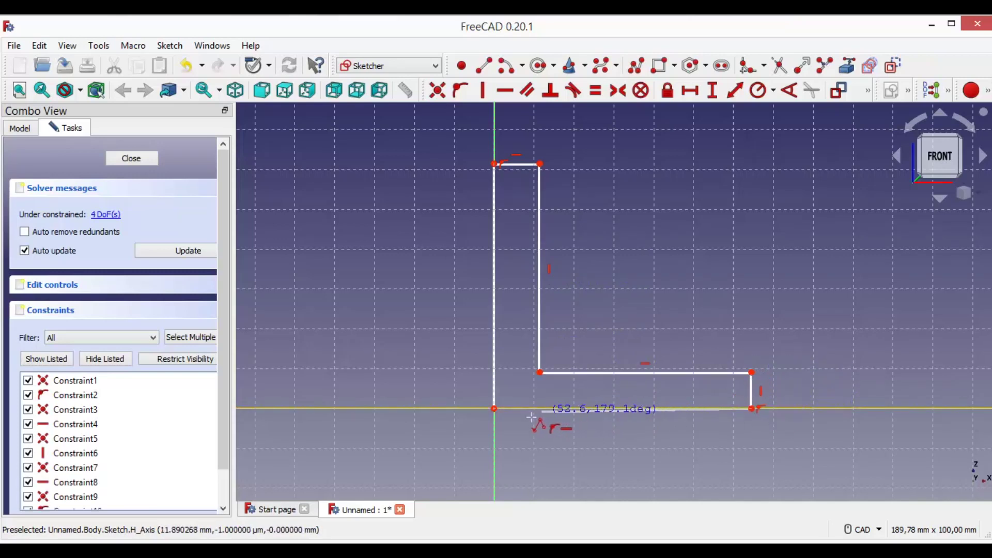
click(500, 415)
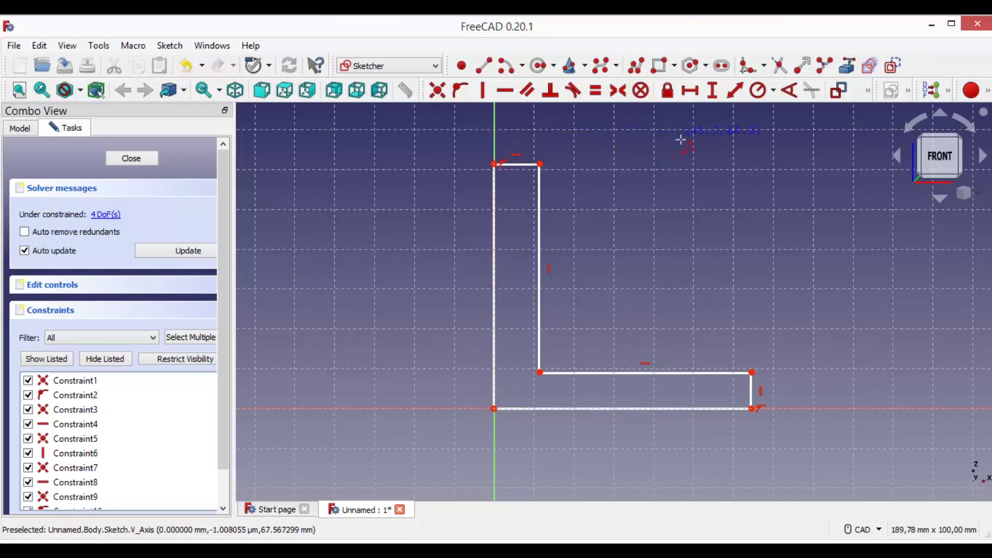
click(736, 103)
Constrain both leg thicknesses to 15 mm and both leg lengths to 80 mm, then close the sketch
click(750, 394)
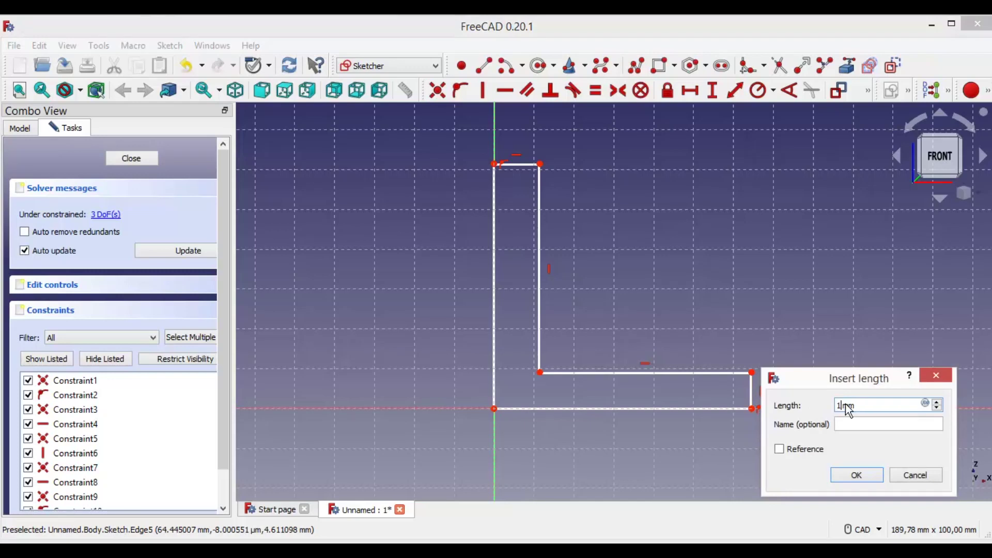
text(5)
key(Return)
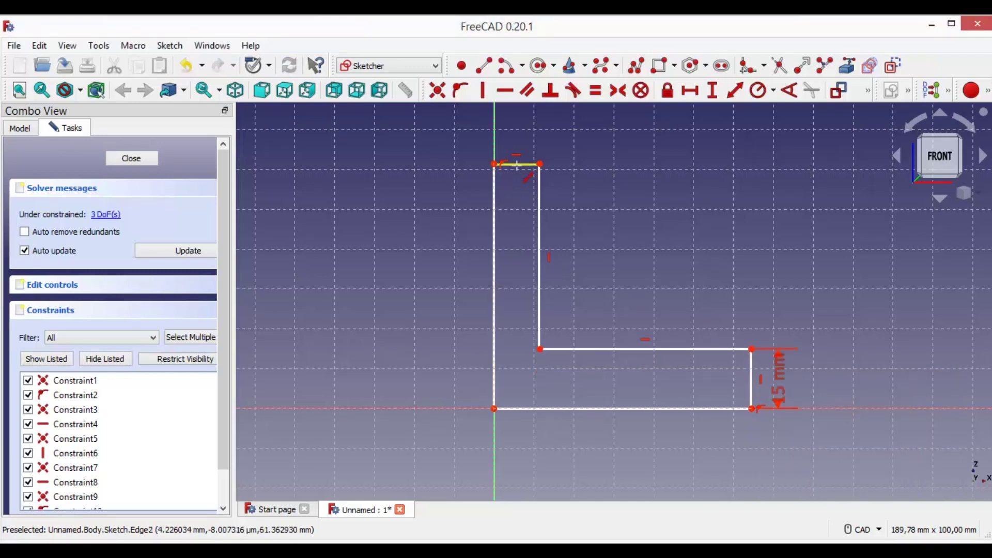
click(523, 167)
text(1)
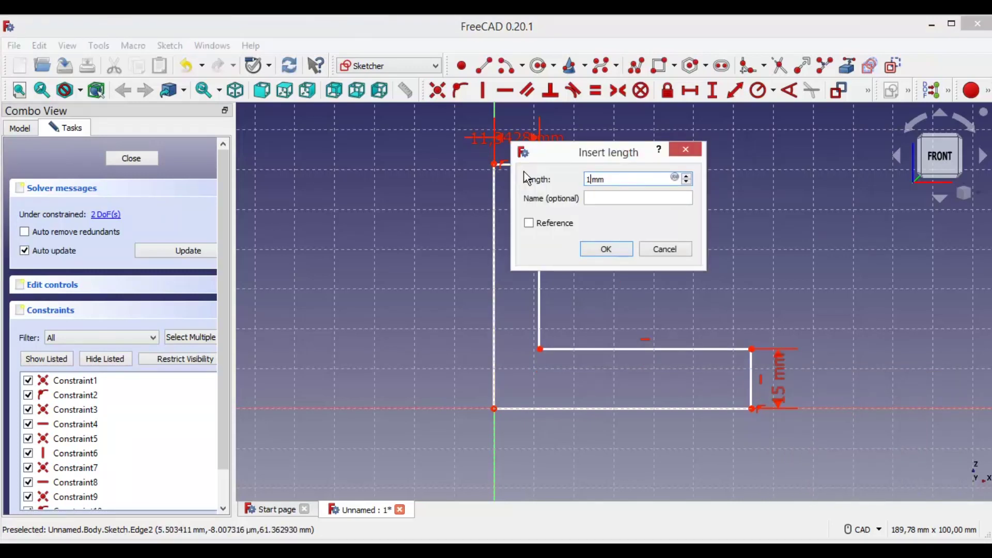
text(5)
key(Return)
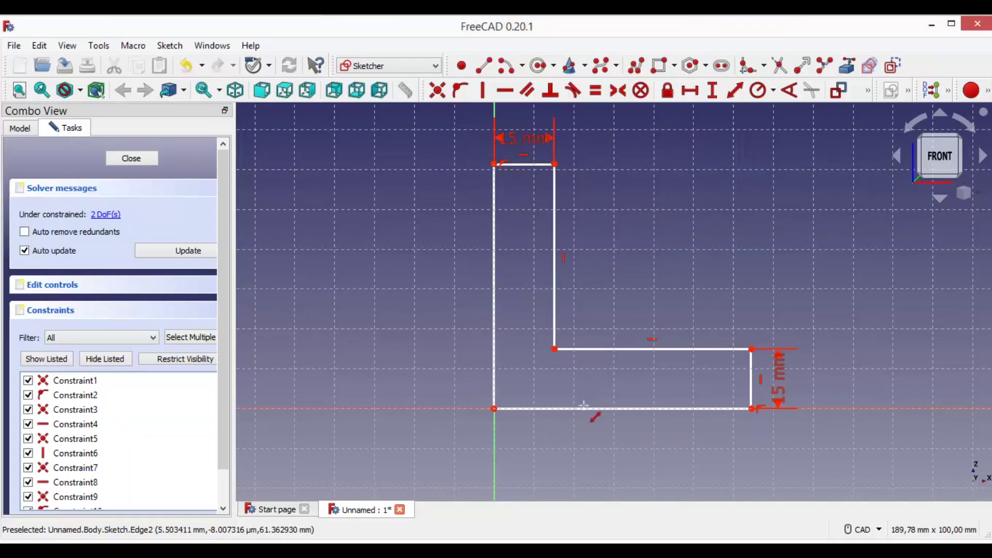
click(583, 411)
text(80)
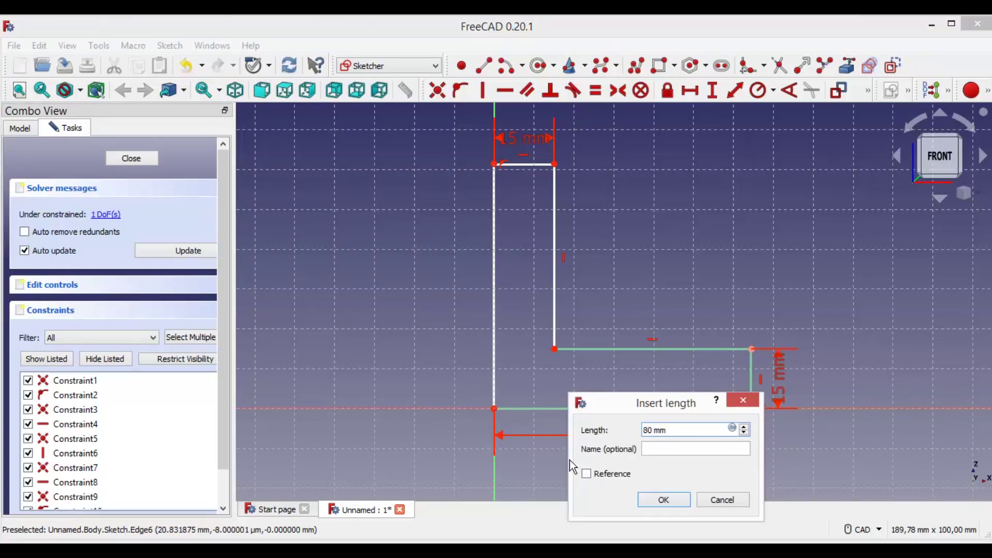
key(Return)
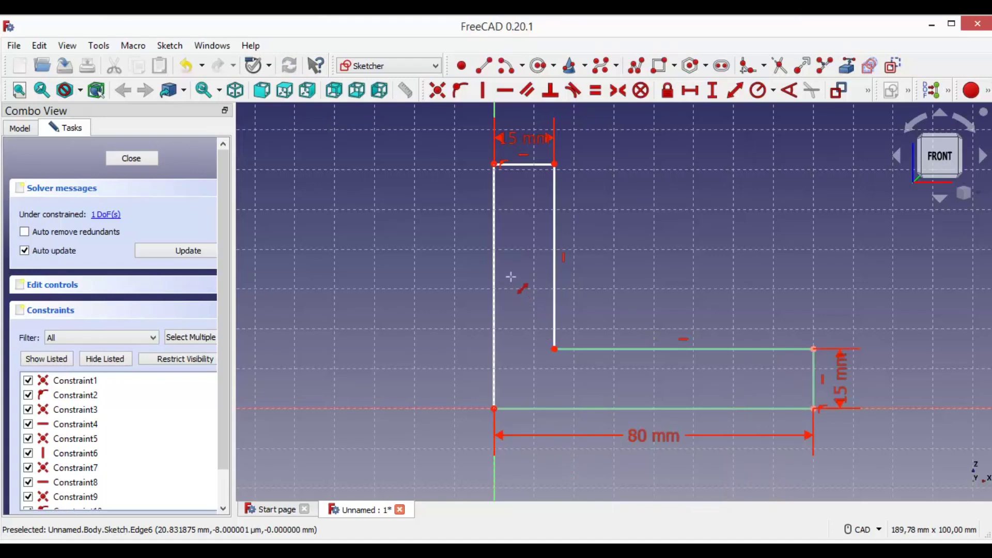
click(494, 273)
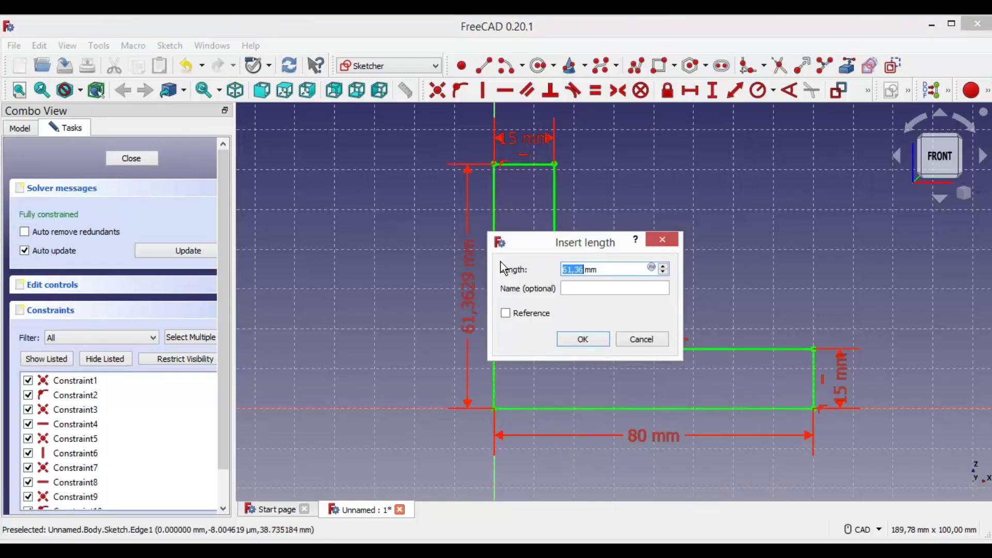
text(8)
text(0)
key(Return)
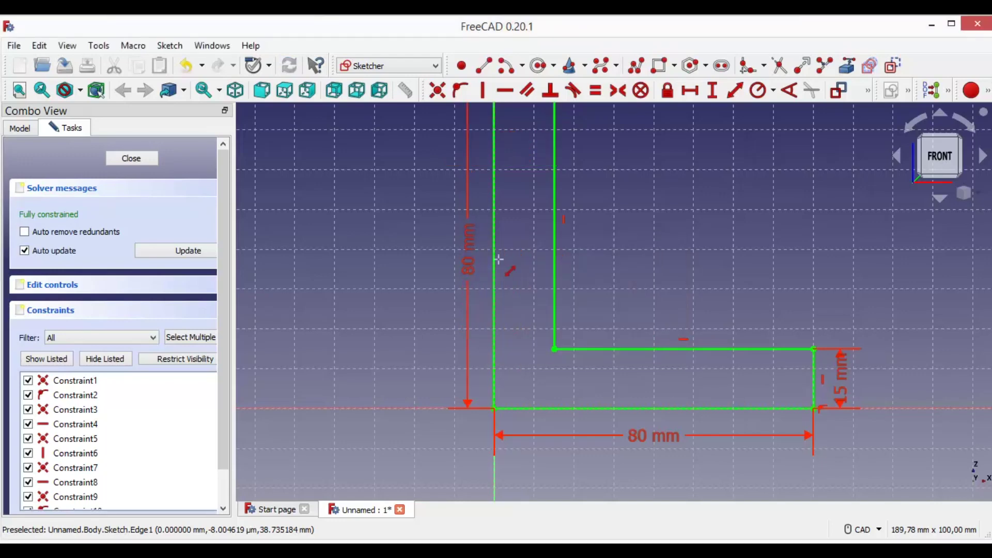
scroll(499, 260, down, 2)
scroll(499, 263, down, 1)
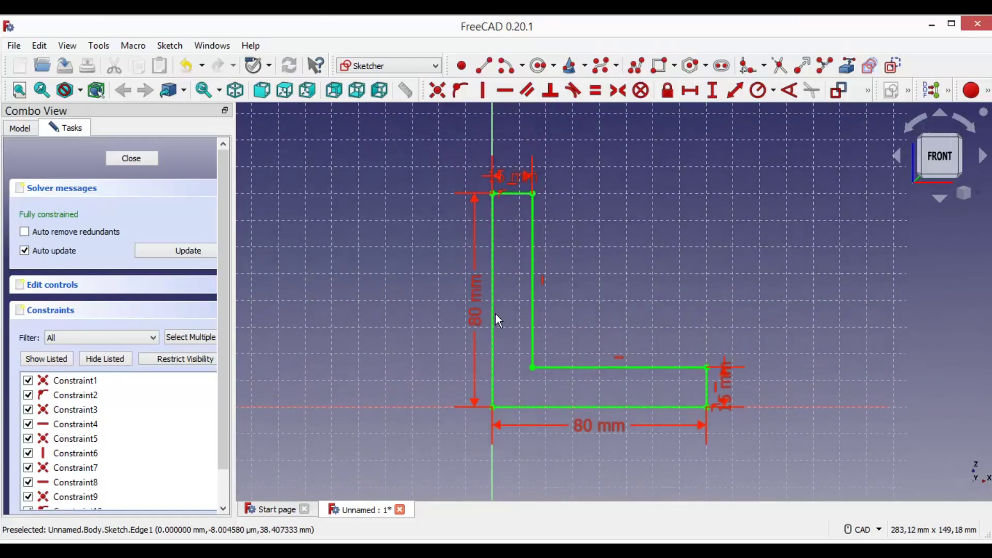
click(152, 163)
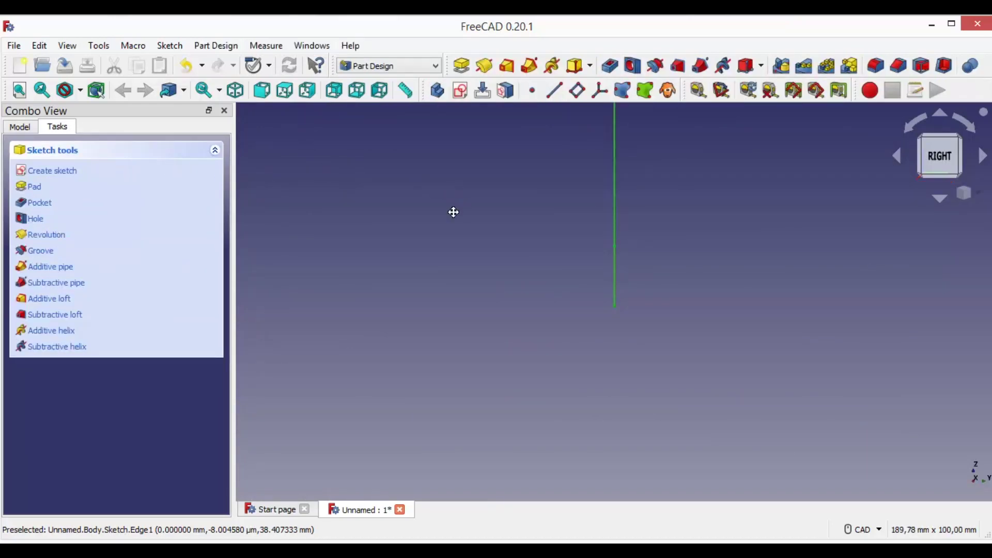
Switch to an isometric view and recentre the L-shaped sketch
middle_drag(453, 212, 437, 307)
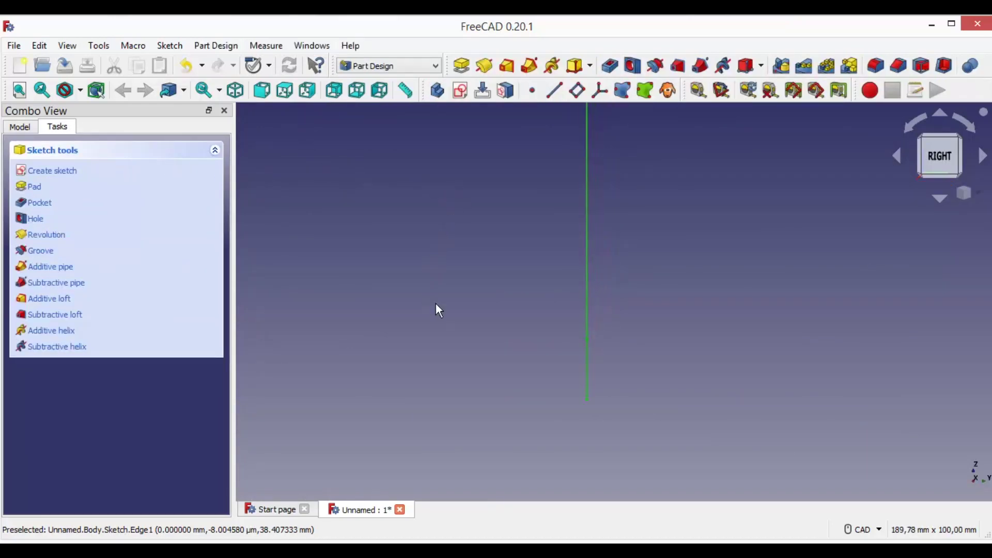
click(974, 210)
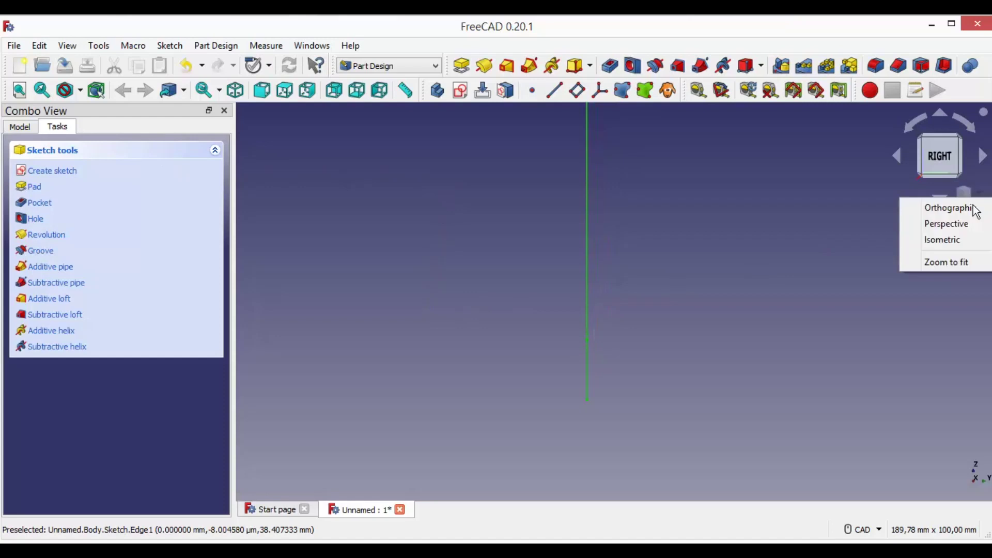
click(954, 252)
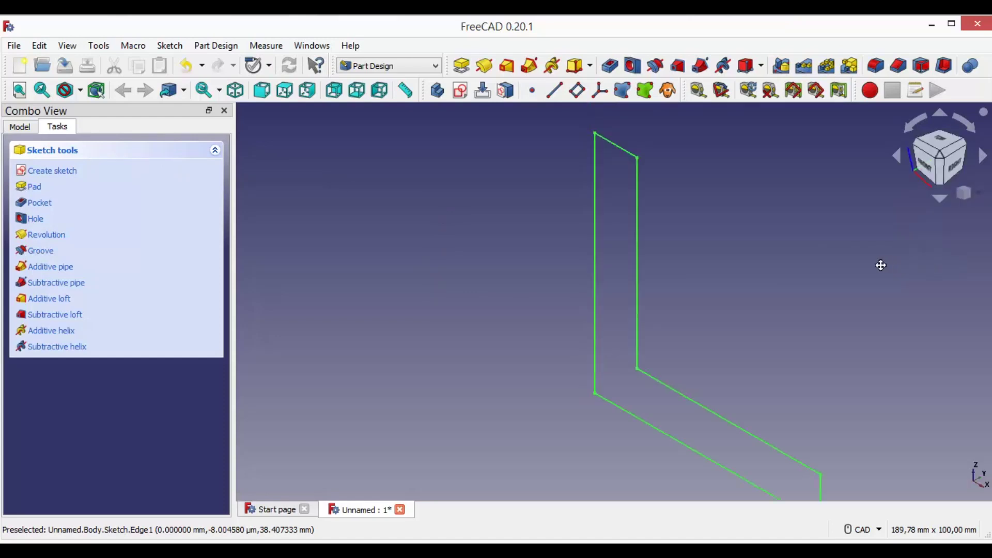
middle_drag(881, 265, 805, 249)
scroll(806, 249, down, 1)
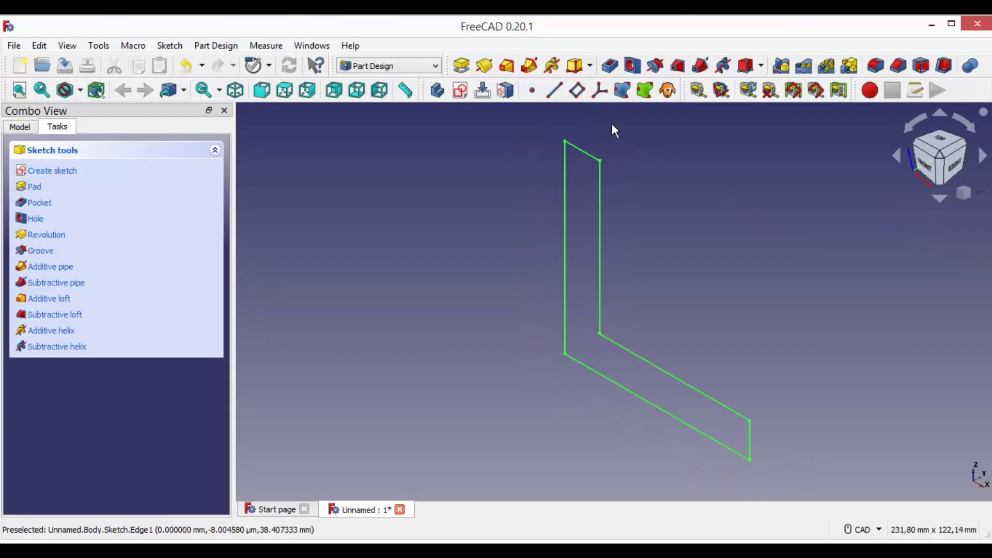
click(473, 73)
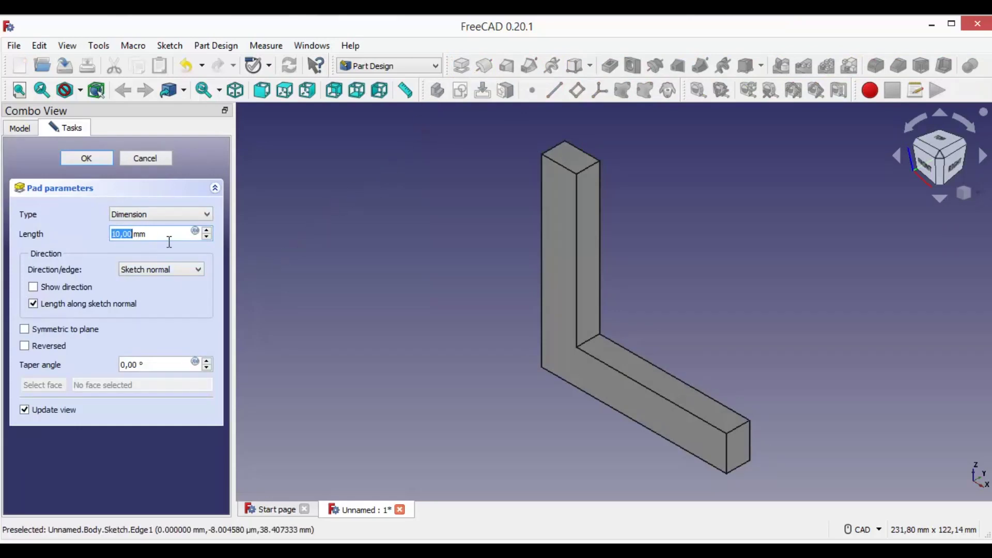
text(12)
text(0)
Pad the sketch 120 mm symmetric to plane, then select the bracket's L-shaped end face
click(33, 339)
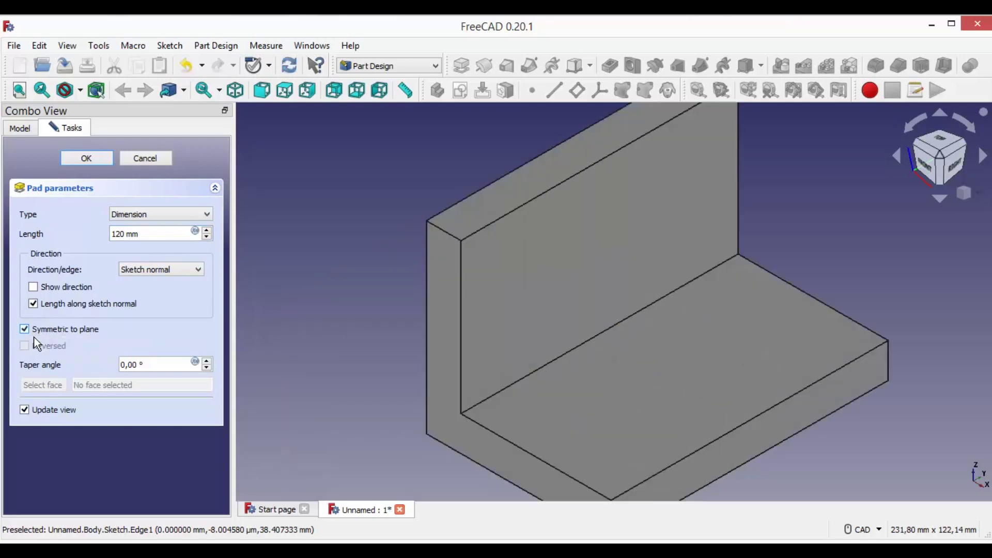
scroll(337, 293, down, 1)
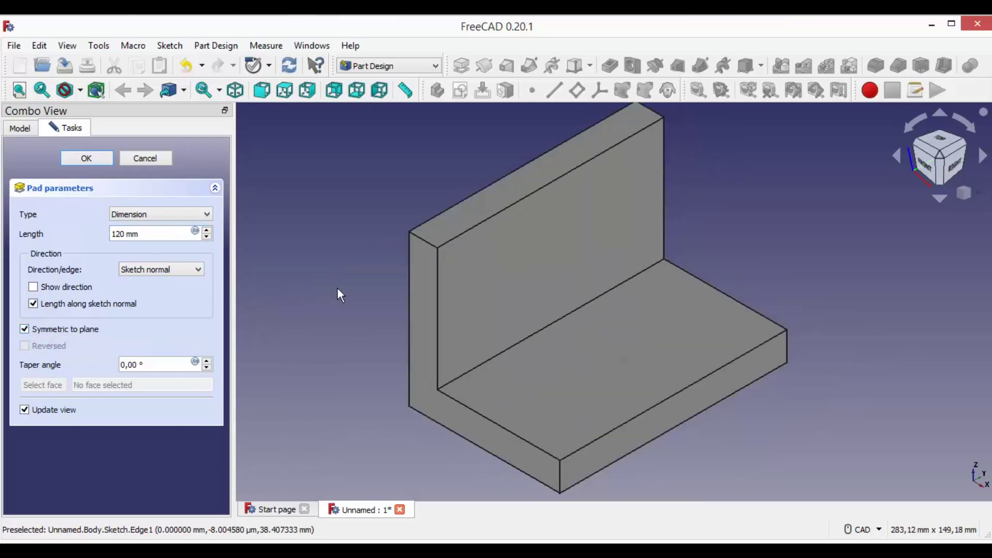
scroll(337, 294, down, 1)
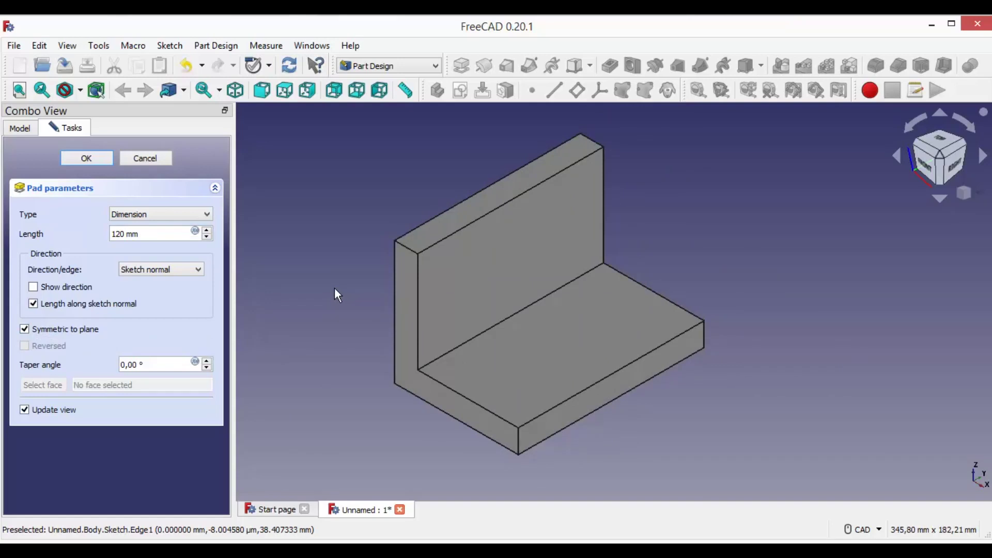
click(96, 163)
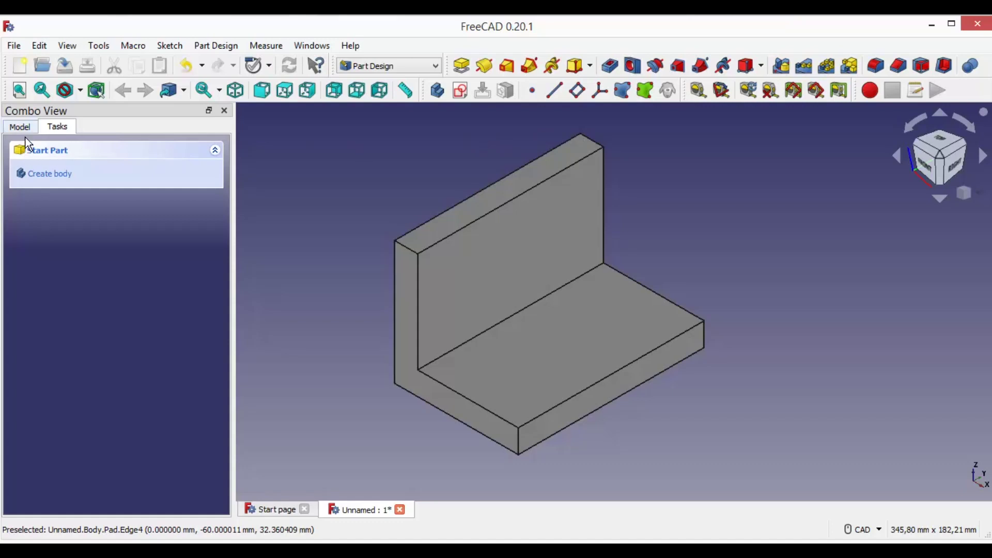
click(408, 316)
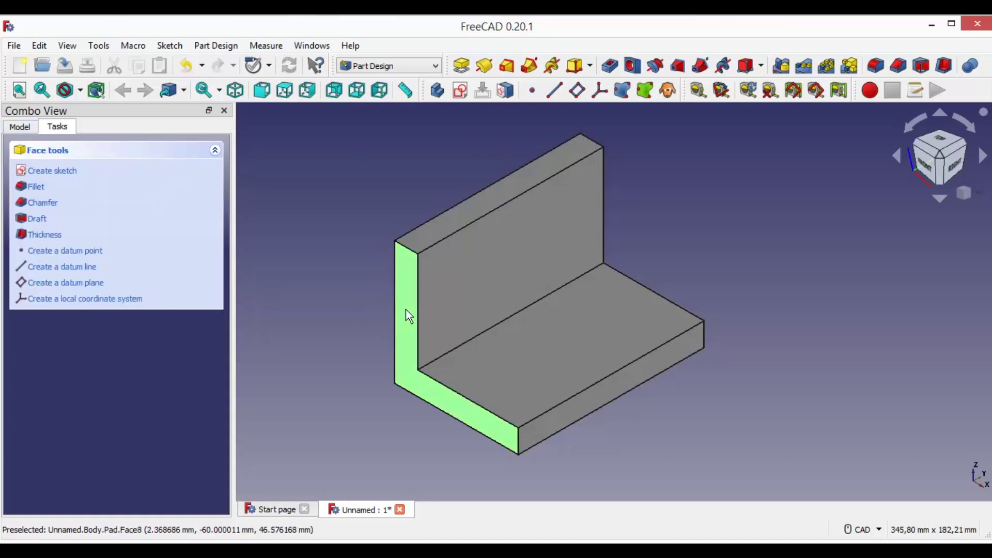
click(470, 100)
scroll(620, 280, up, 3)
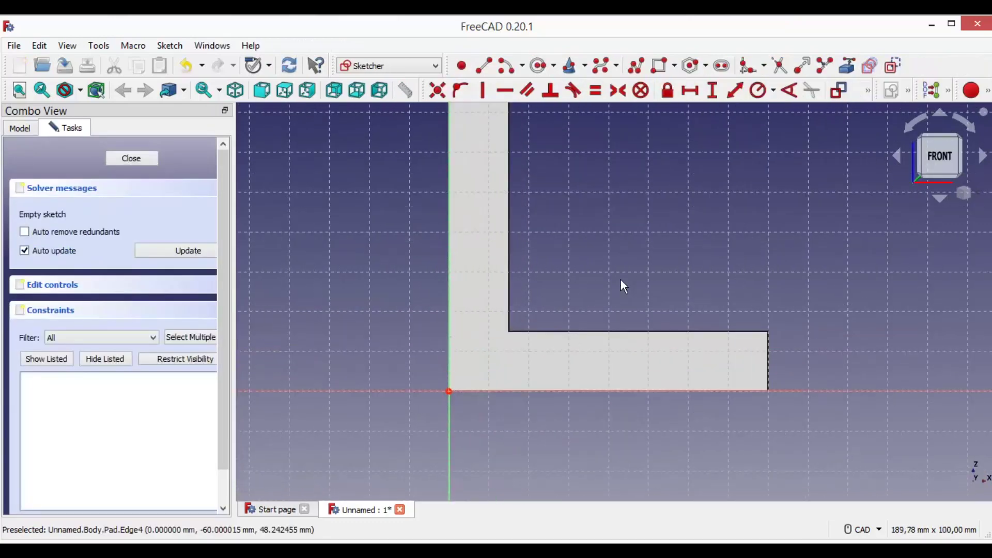
scroll(621, 280, down, 1)
Draw a closed right-triangle polyline above the bracket's horizontal leg
middle_drag(621, 279, 576, 318)
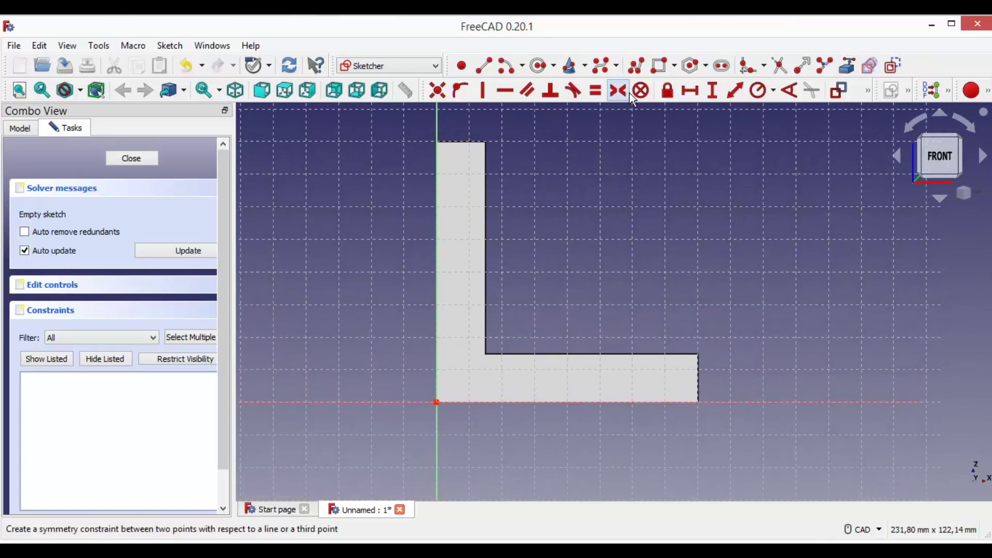
click(635, 66)
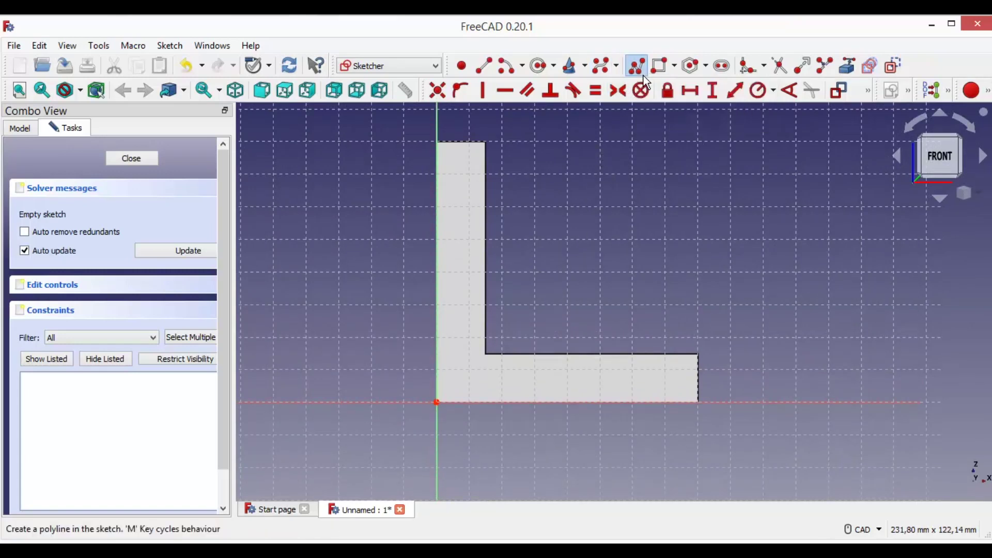
click(530, 185)
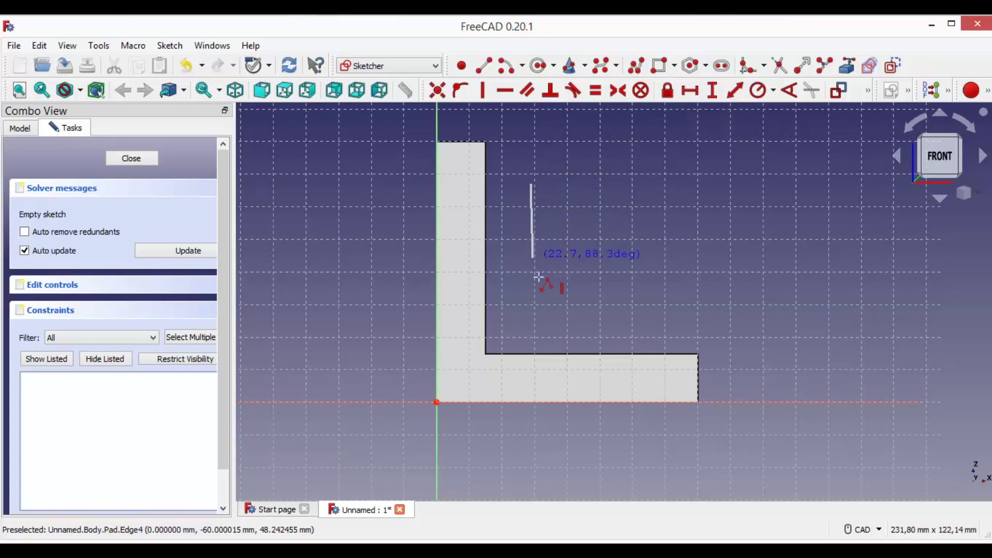
click(530, 333)
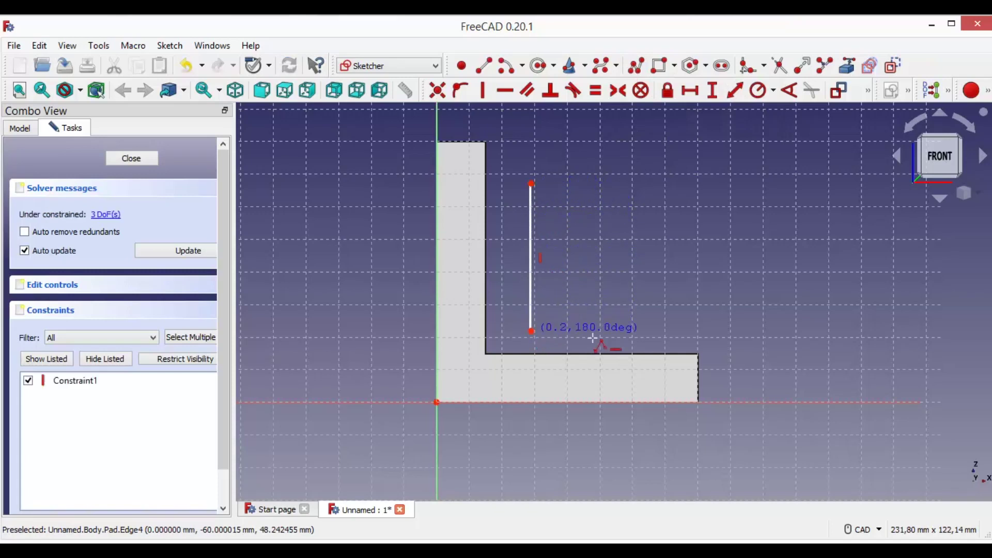
click(681, 332)
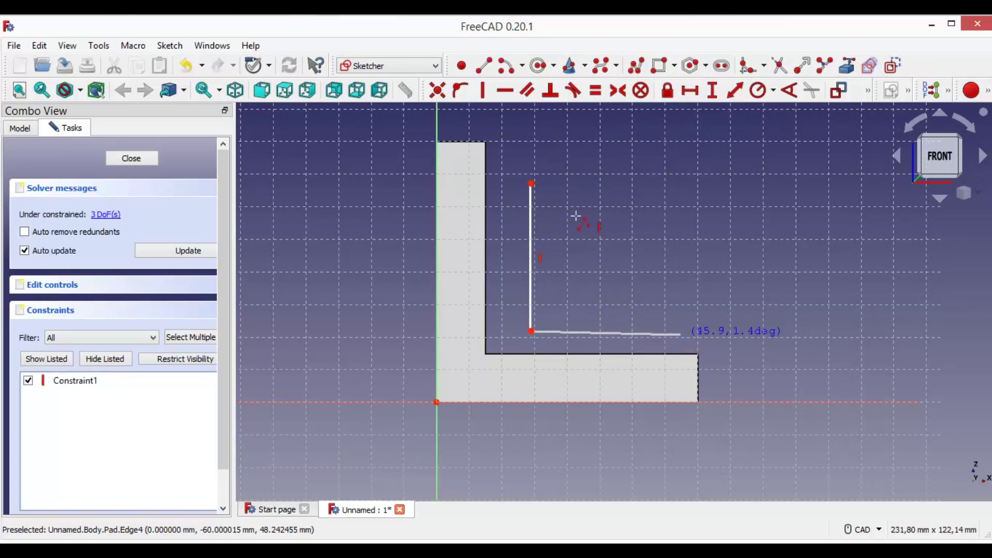
click(541, 191)
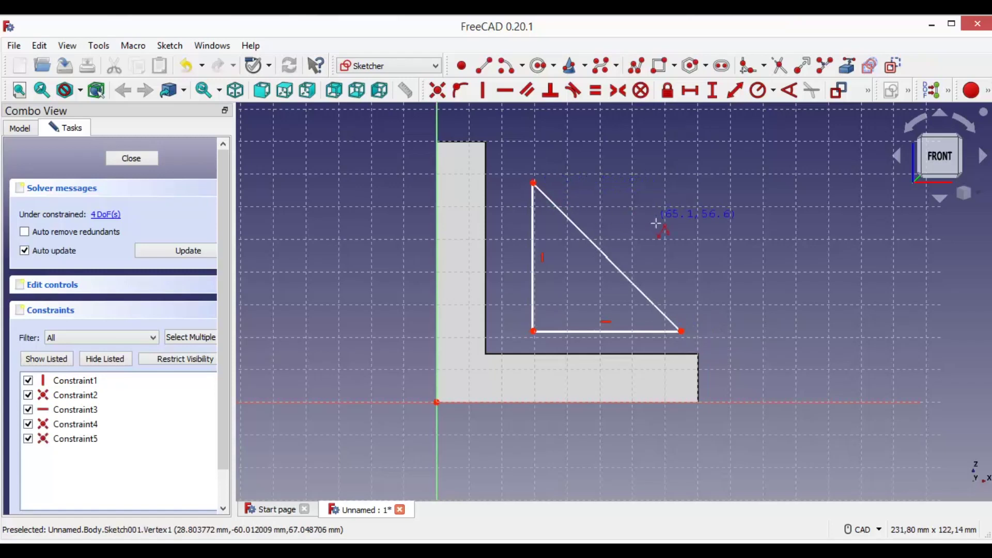
Constrain the triangle's base to 40 mm and its vertical side to 50 mm
click(737, 102)
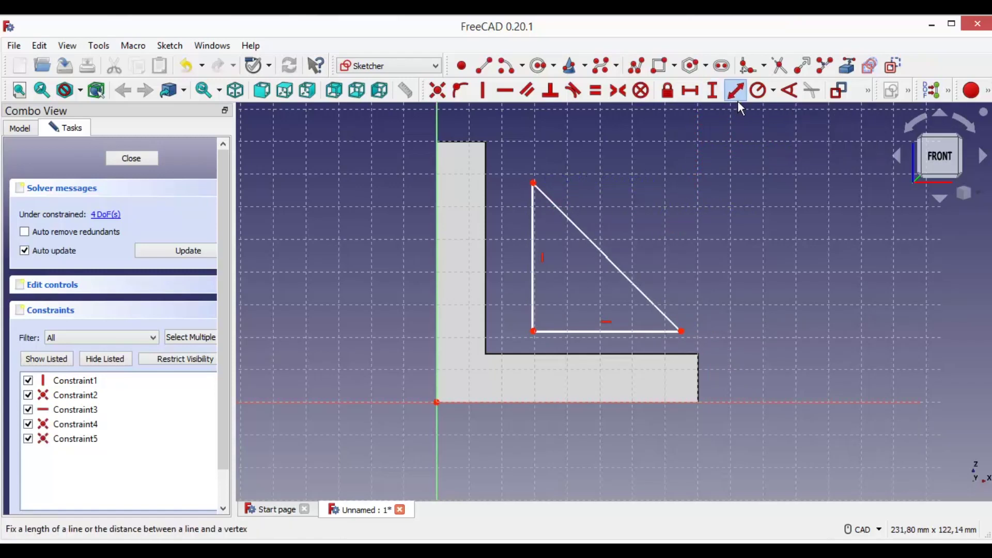
click(621, 333)
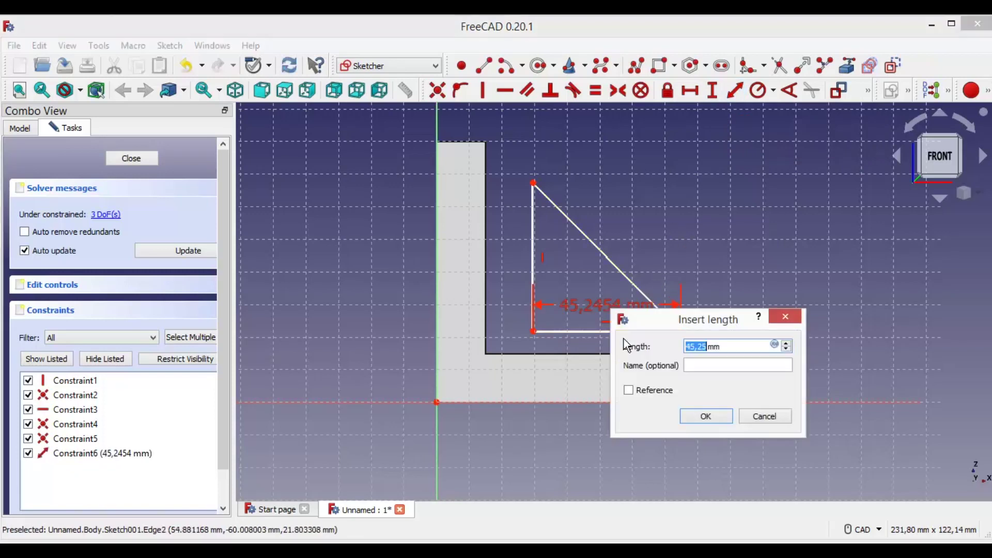
text(40)
key(Return)
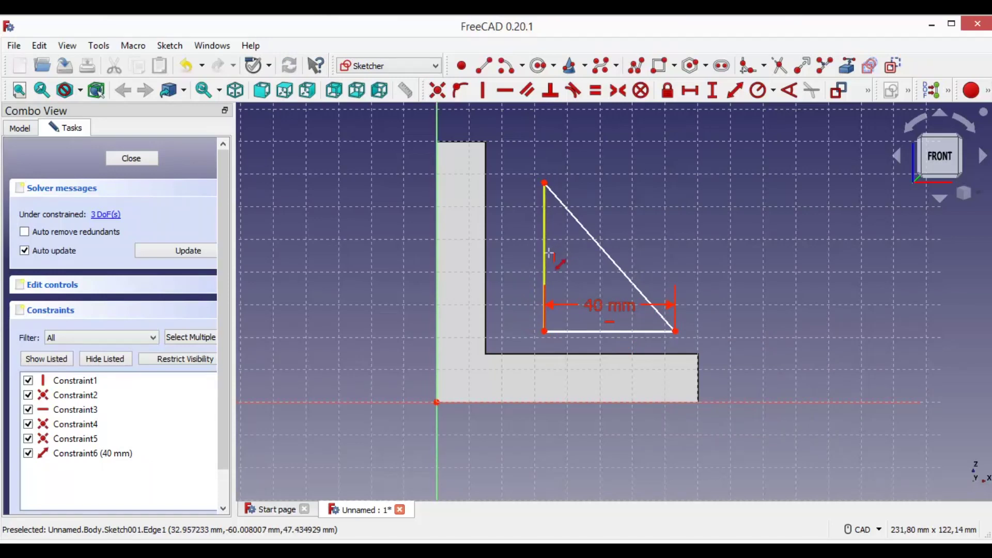
click(548, 254)
text(50)
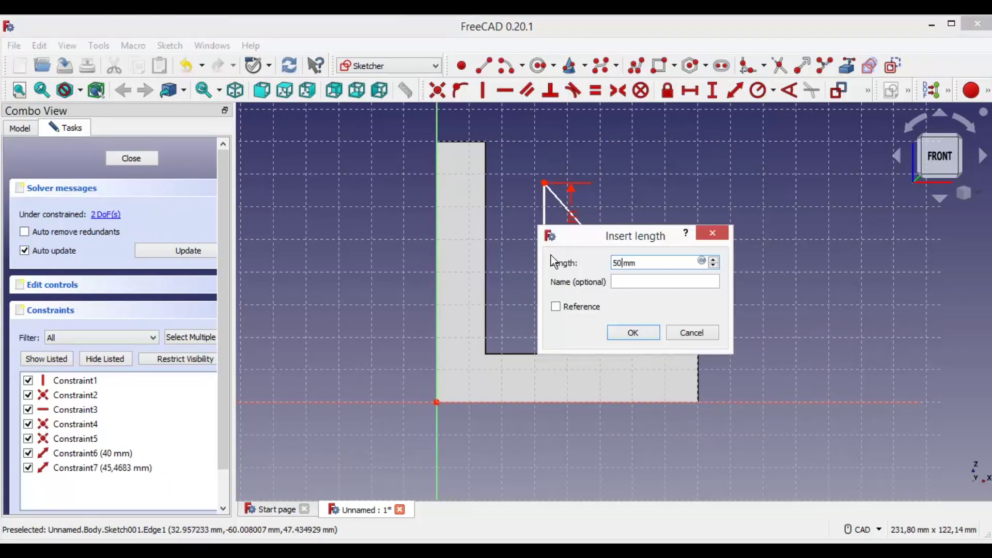
key(Return)
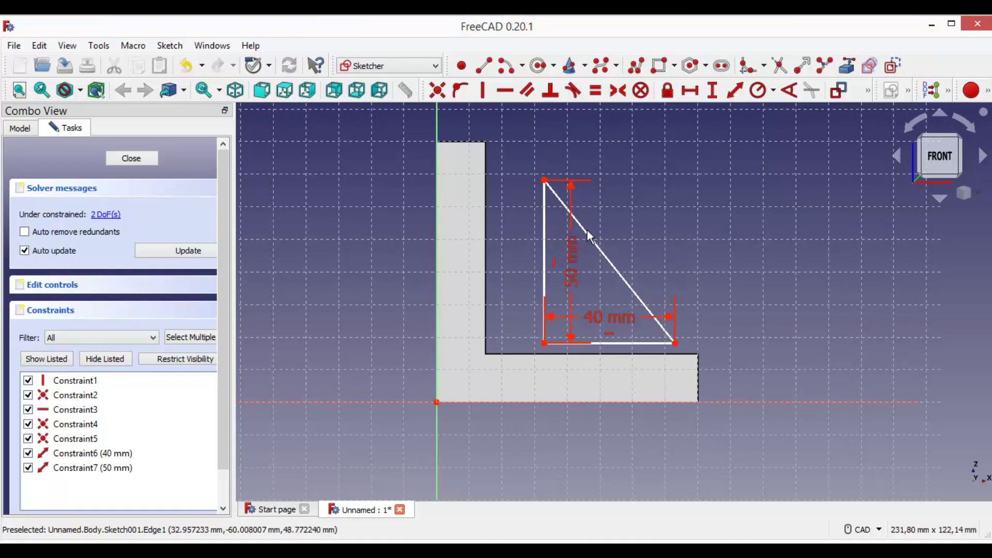
Make the triangle's corner coincident with the bracket's inner corner via external geometry, then close the sketch
click(857, 76)
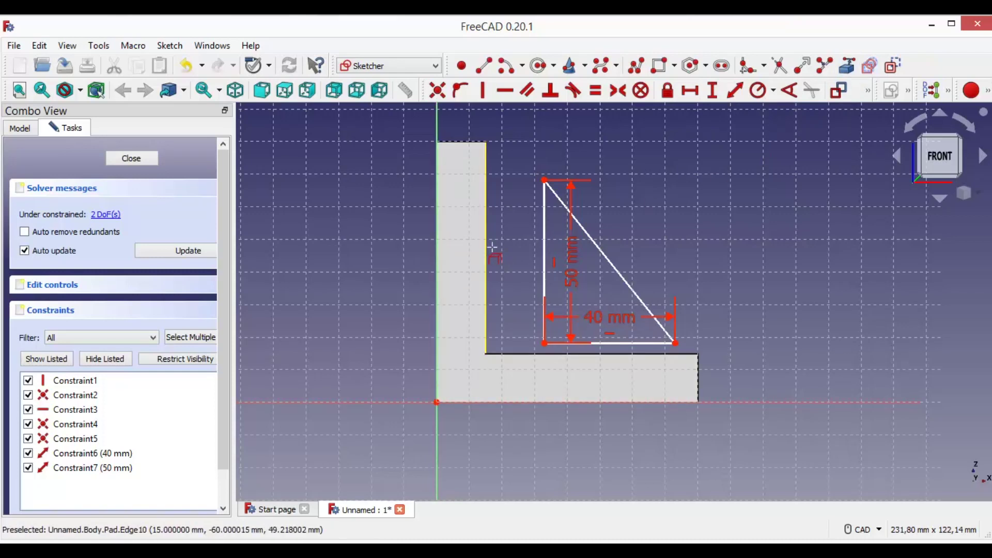
click(491, 248)
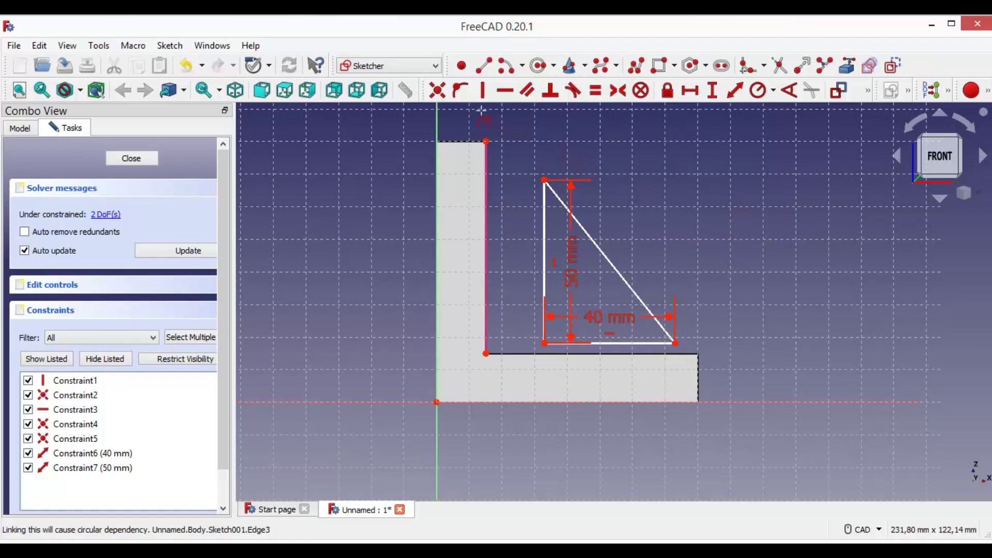
click(436, 90)
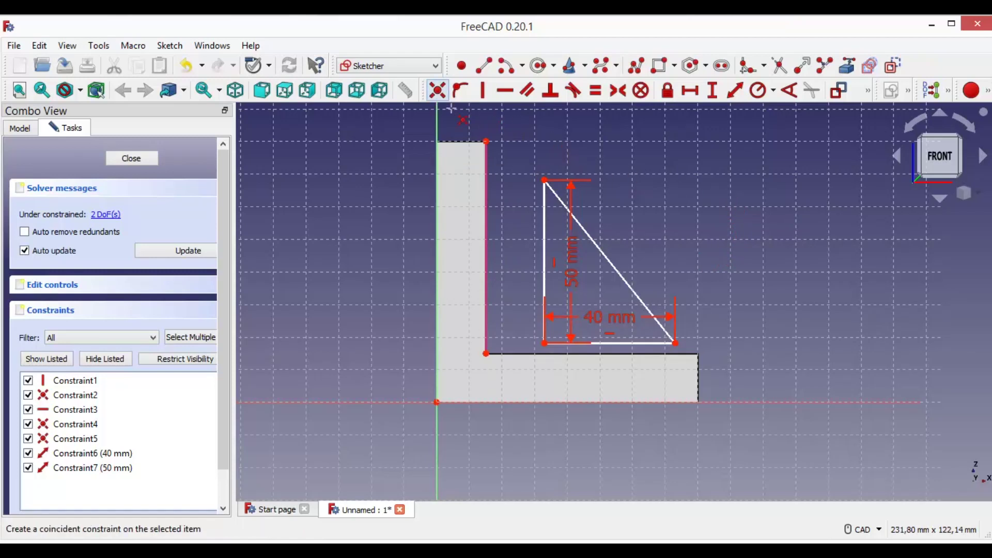
click(544, 343)
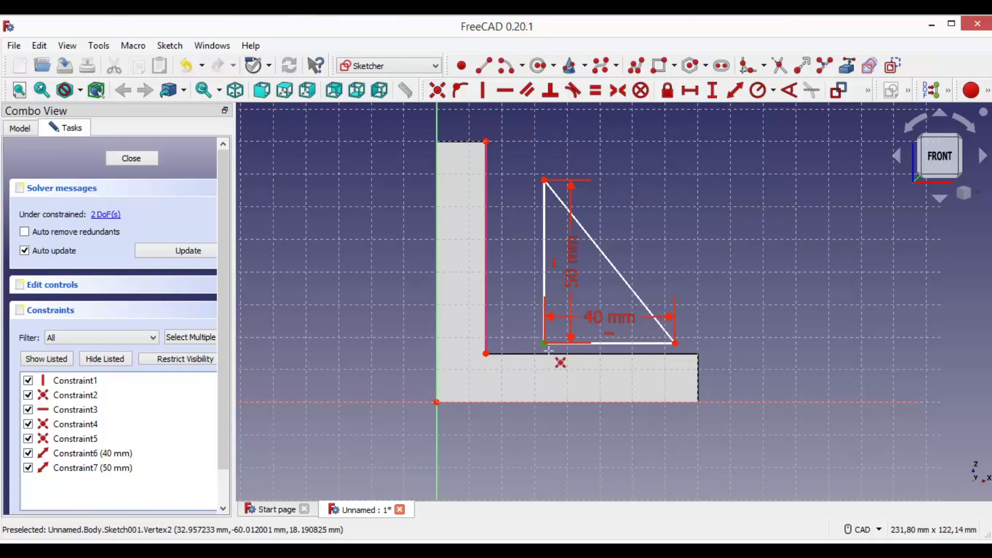
click(487, 355)
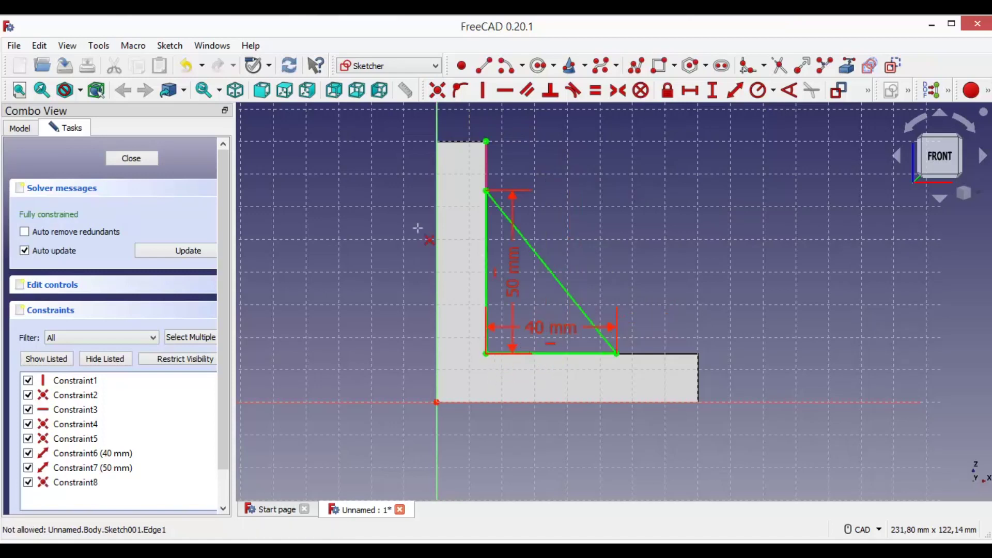
click(132, 158)
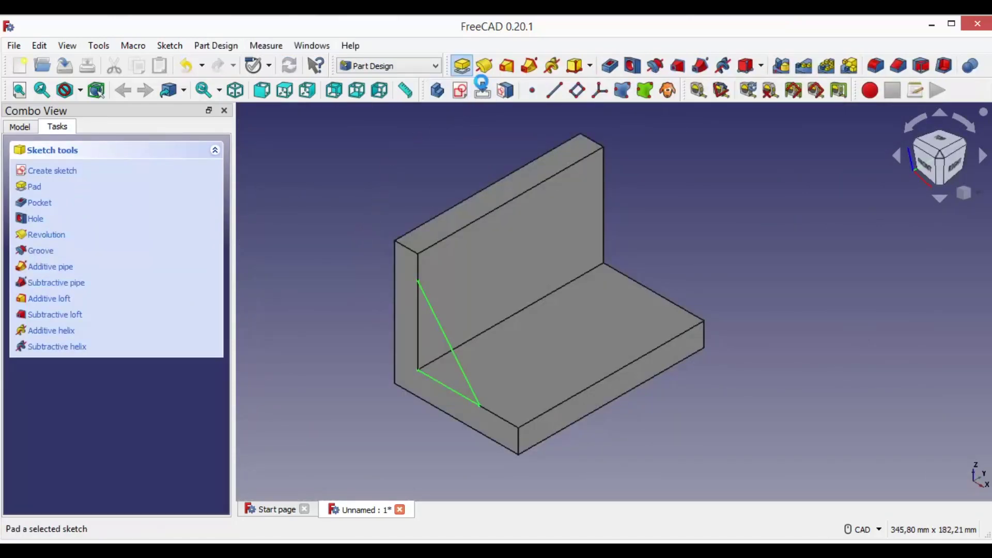
click(463, 66)
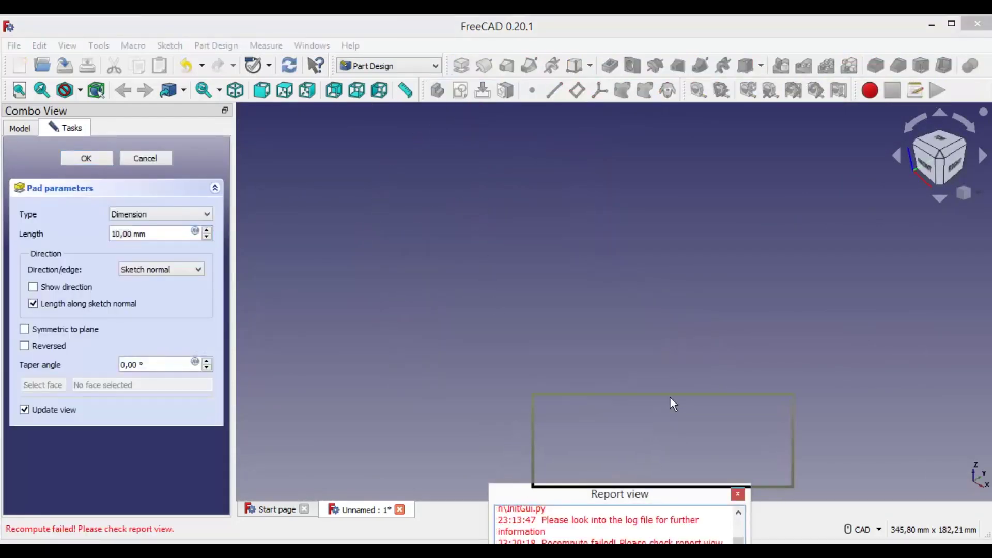
drag(621, 500, 696, 340)
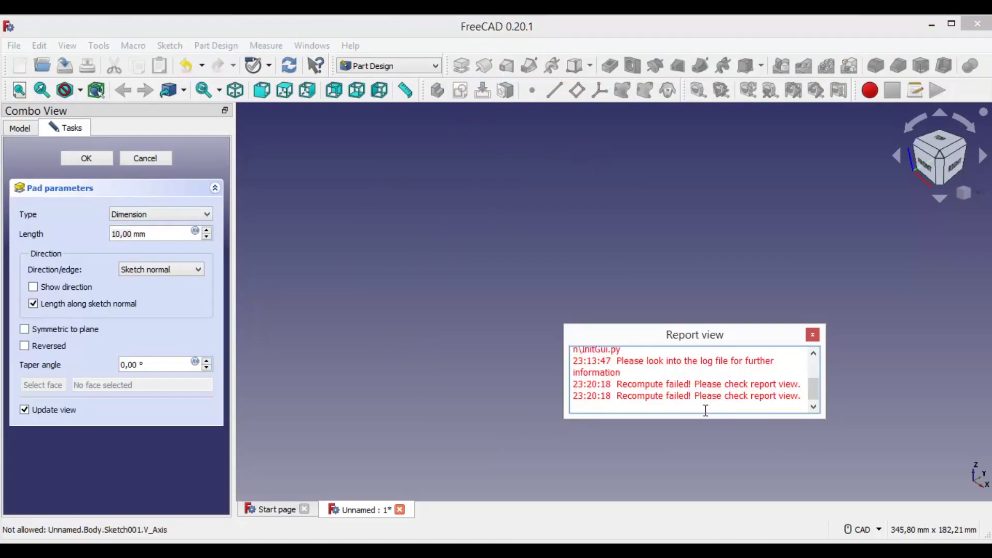
click(815, 341)
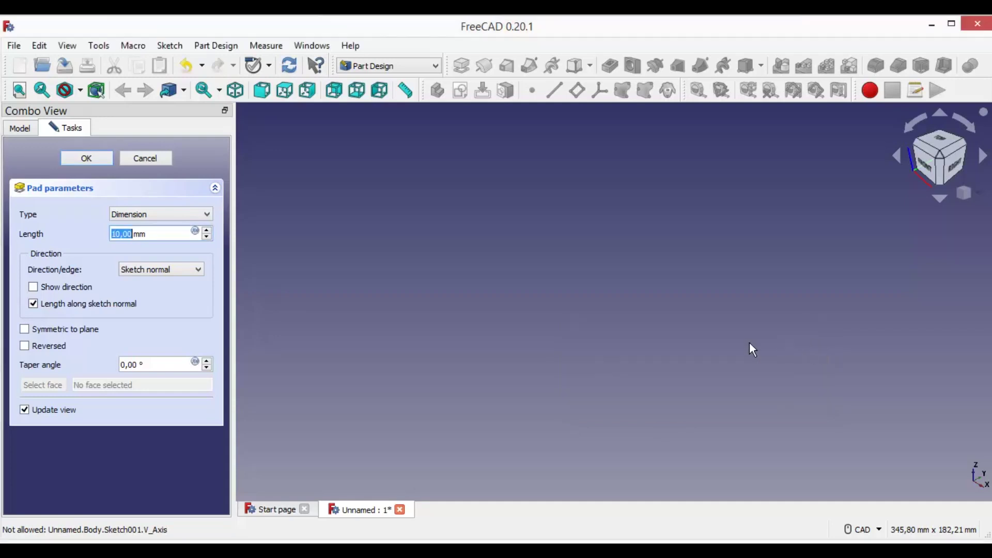
click(156, 161)
Delete the triangle sketch Sketch001 from the Model tree's right-click menu
click(19, 127)
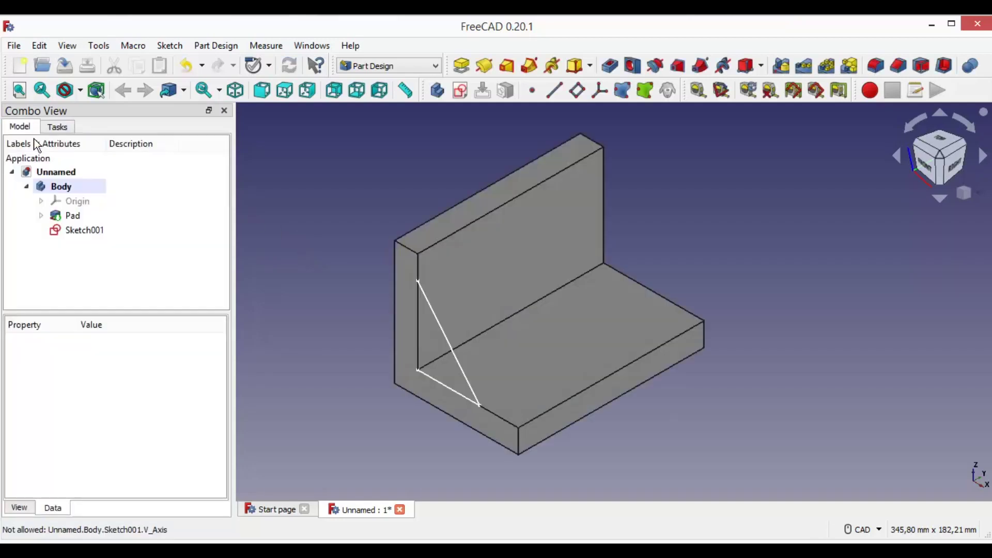
click(82, 232)
right_click(83, 241)
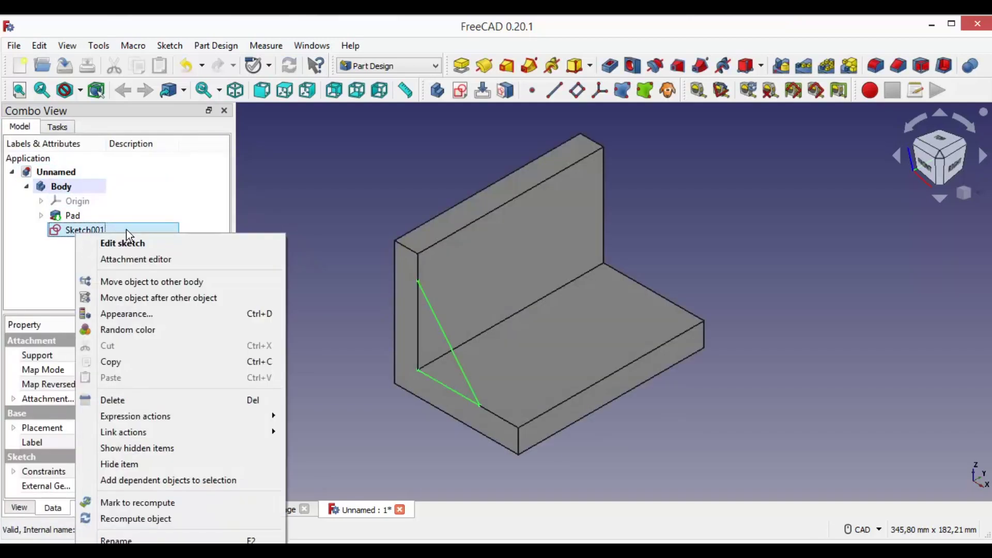
click(172, 406)
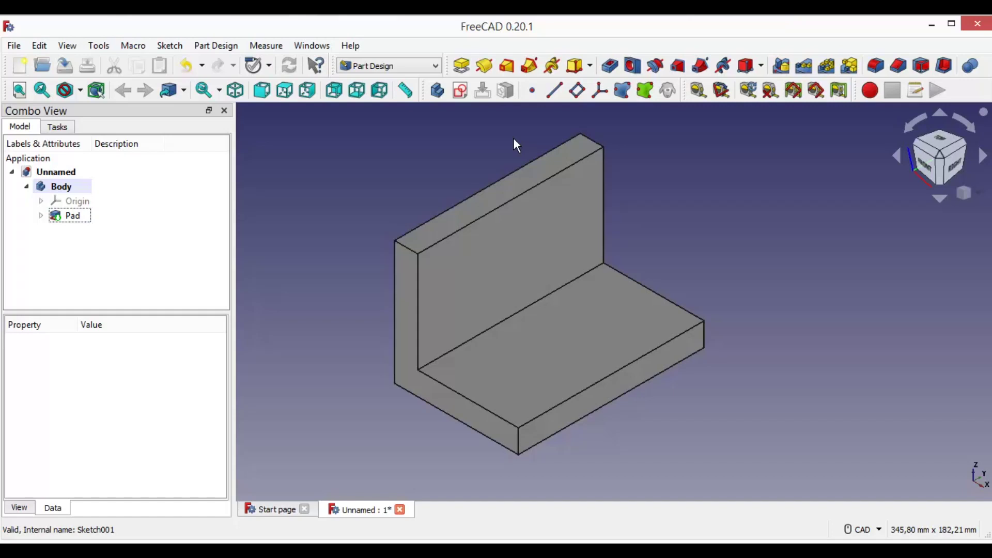
click(580, 103)
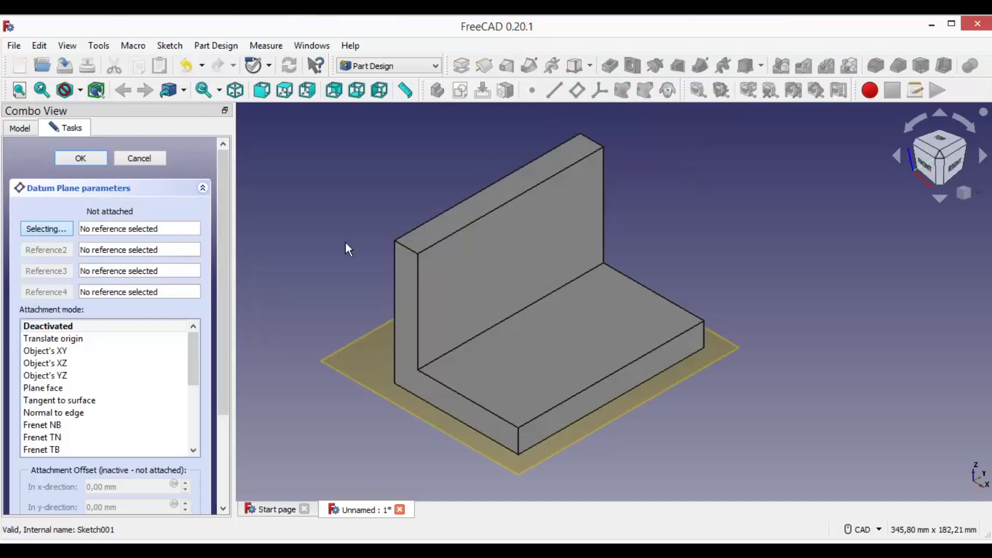
Attach the datum plane to the L-shaped end face with a -30 mm z offset, then select it
middle_drag(372, 210, 413, 154)
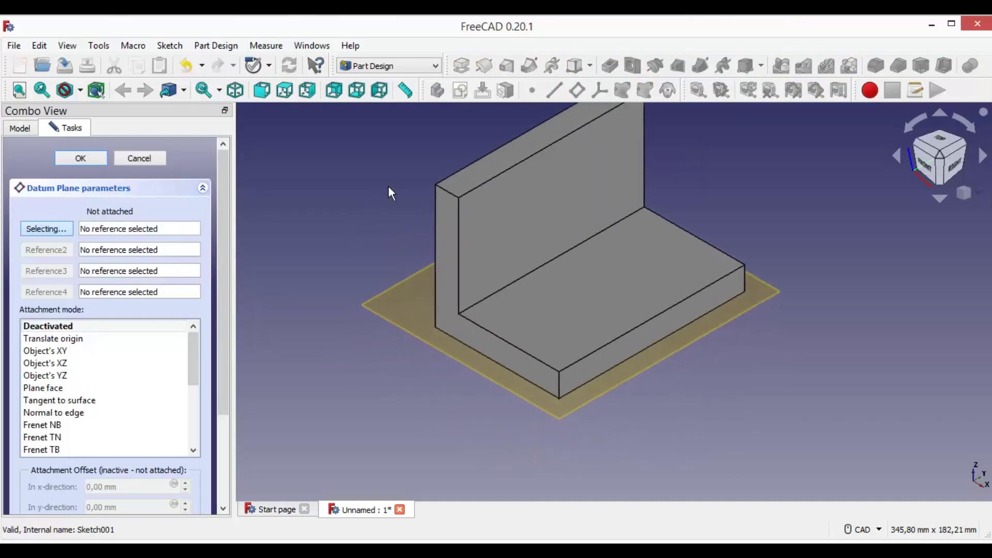
click(452, 241)
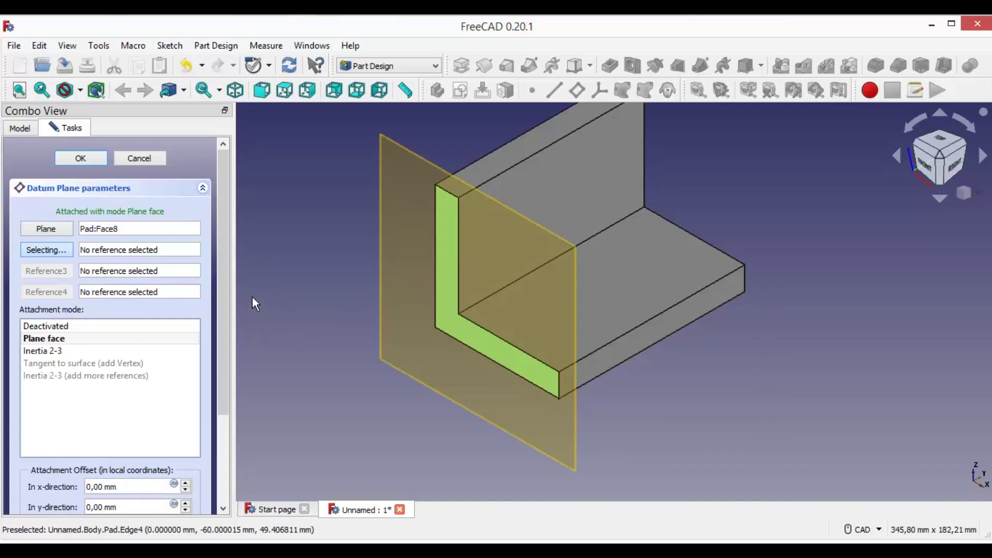
drag(234, 179, 236, 204)
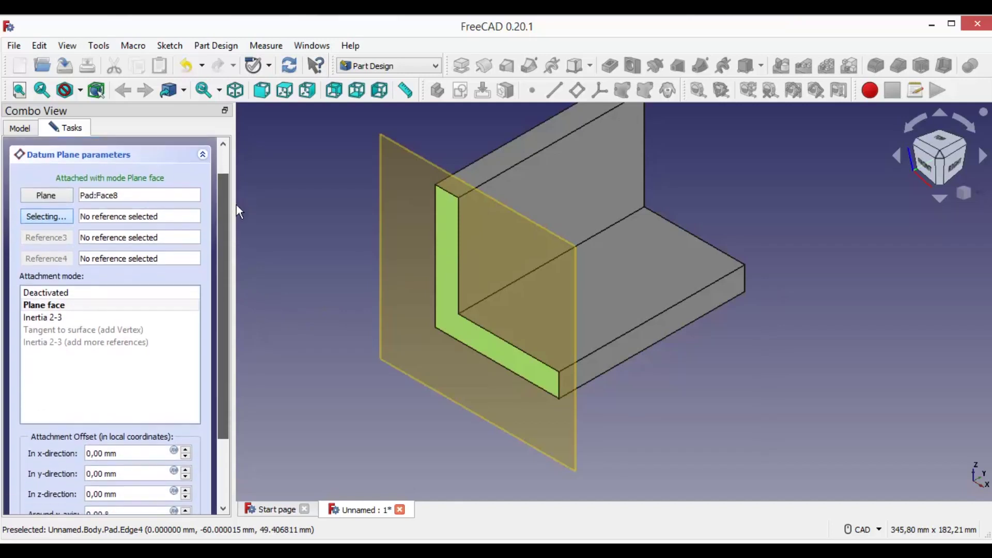
drag(236, 204, 247, 277)
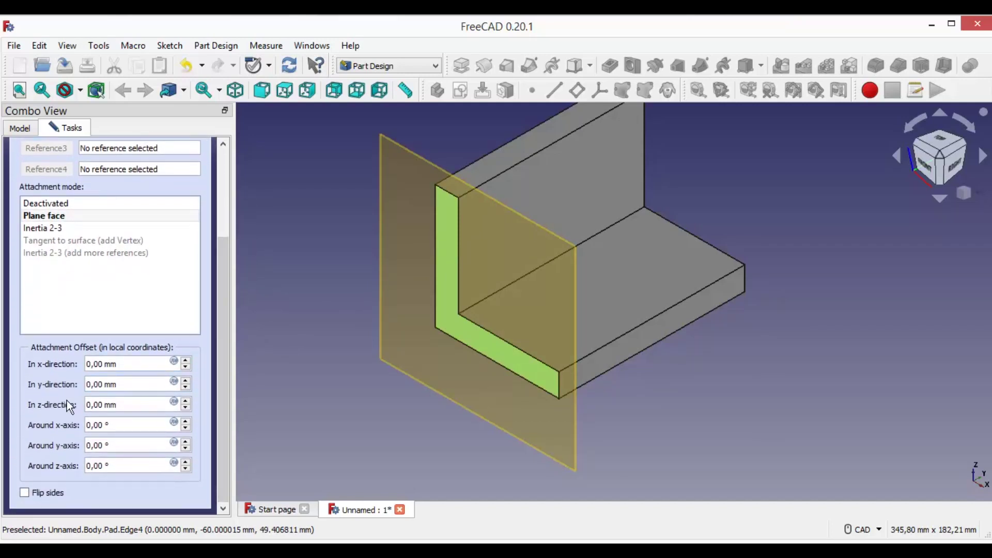
click(124, 411)
drag(127, 414, 73, 420)
text(-30)
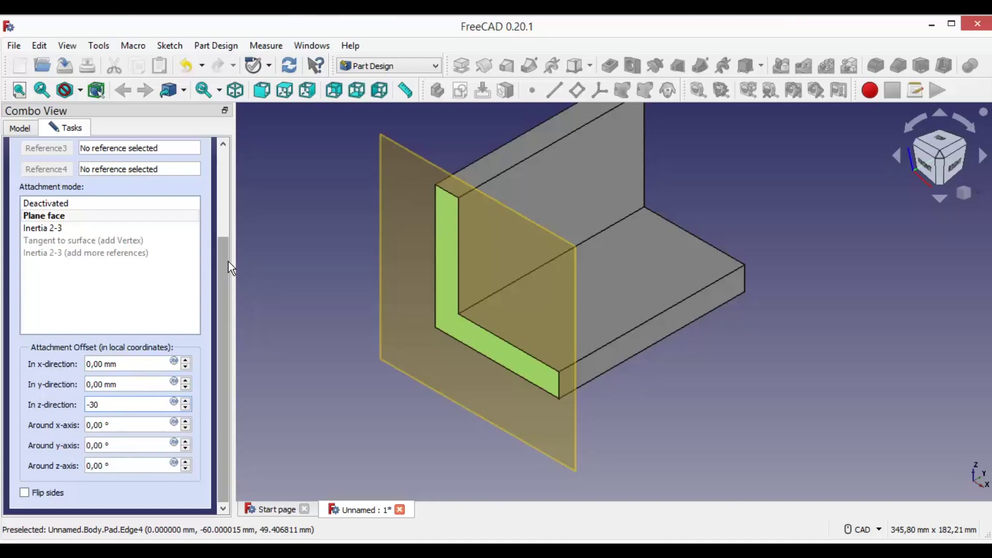
mouse_move(231, 260)
mouse_down()
mouse_move(228, 168)
mouse_move(201, 143)
mouse_up()
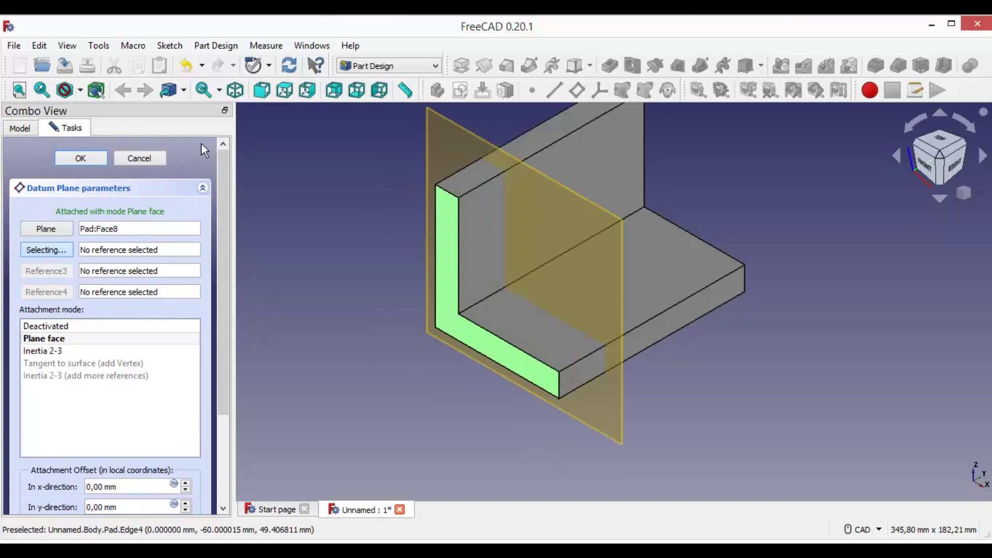
click(81, 159)
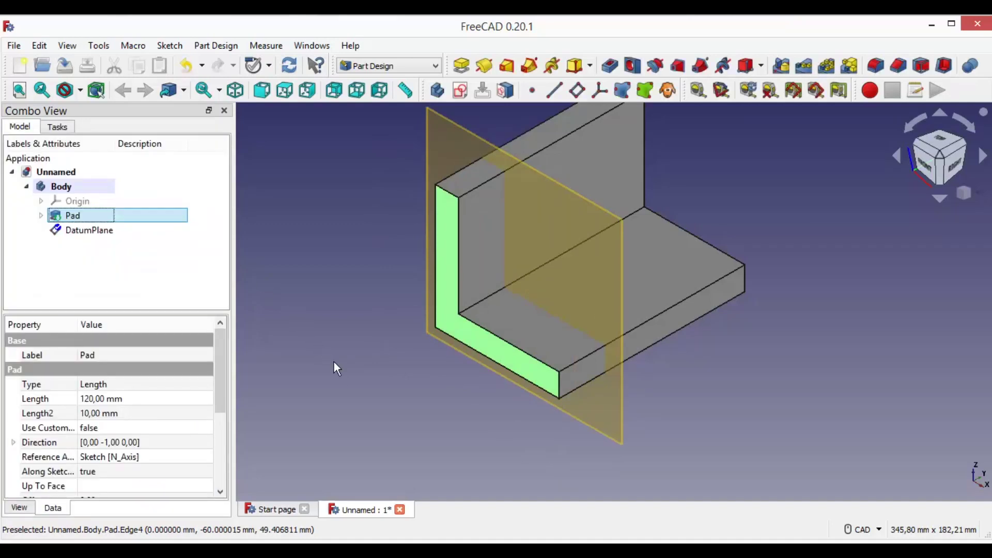
click(341, 371)
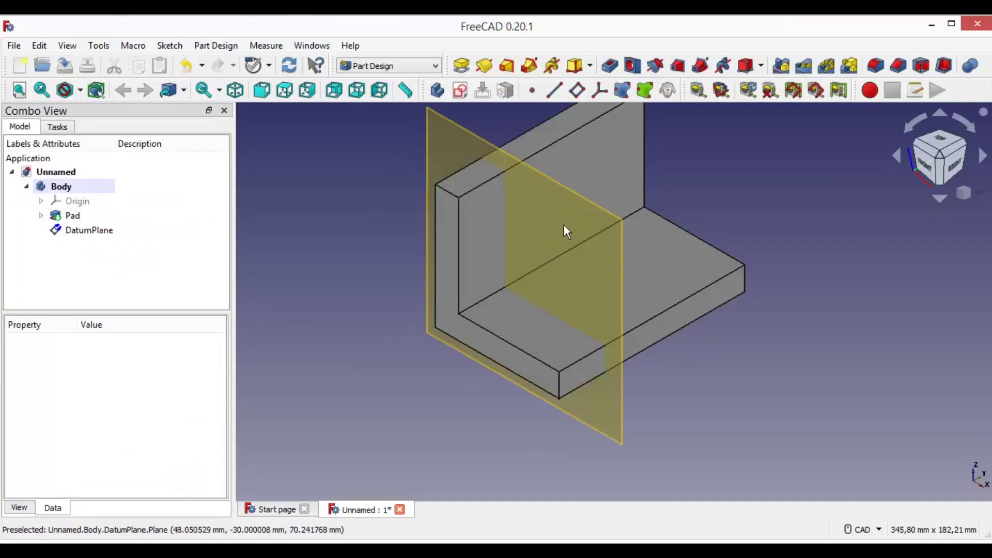
click(605, 272)
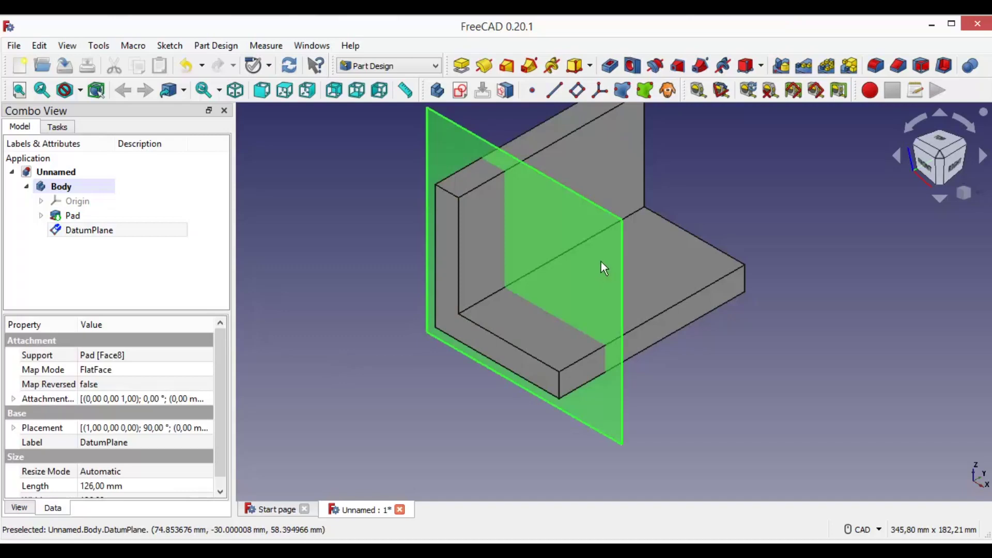
Create a new sketch on DatumPlane, viewing the bracket's L profile from the front
click(466, 94)
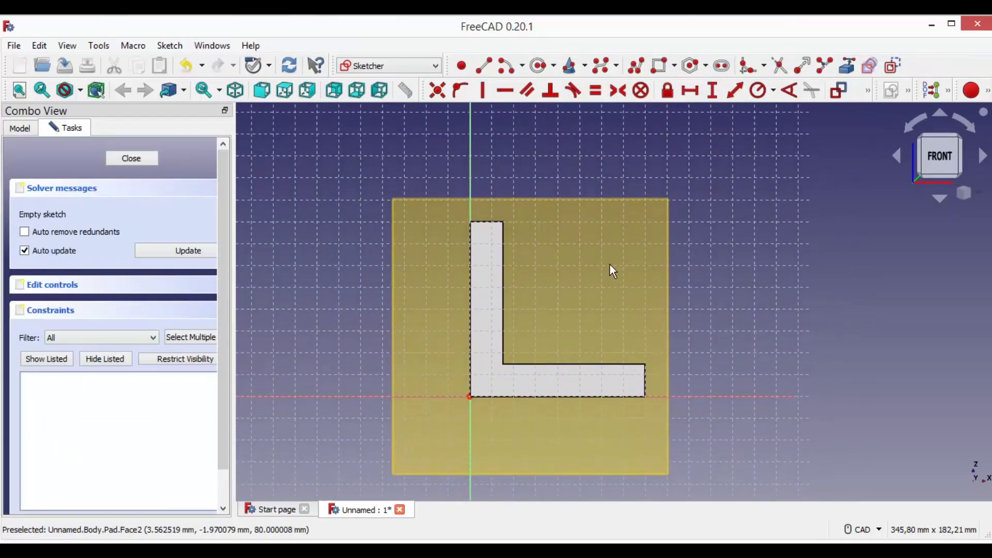
Draw a closed polyline right triangle with vertical, horizontal and diagonal edges in the L's inner corner
click(643, 75)
click(550, 246)
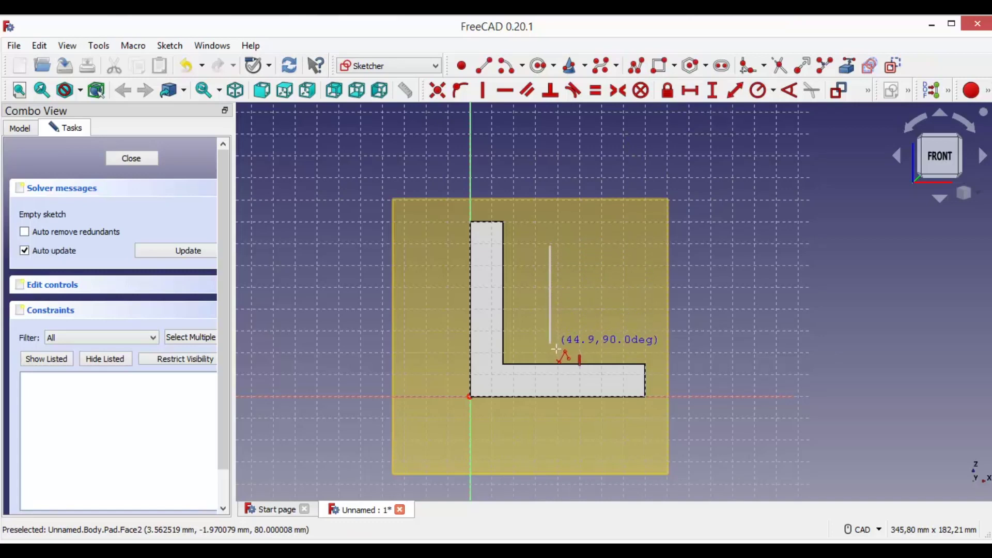
click(550, 343)
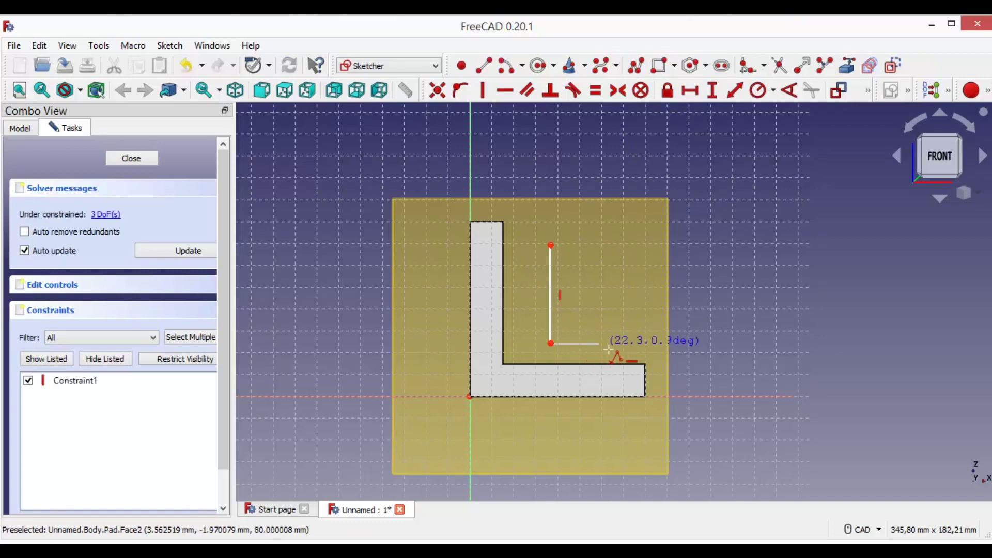
click(648, 344)
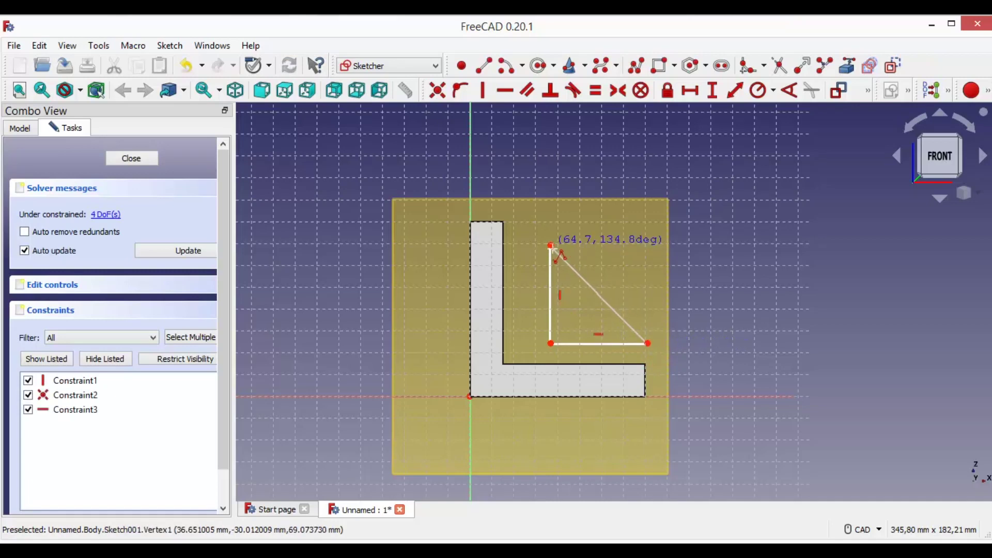
click(551, 246)
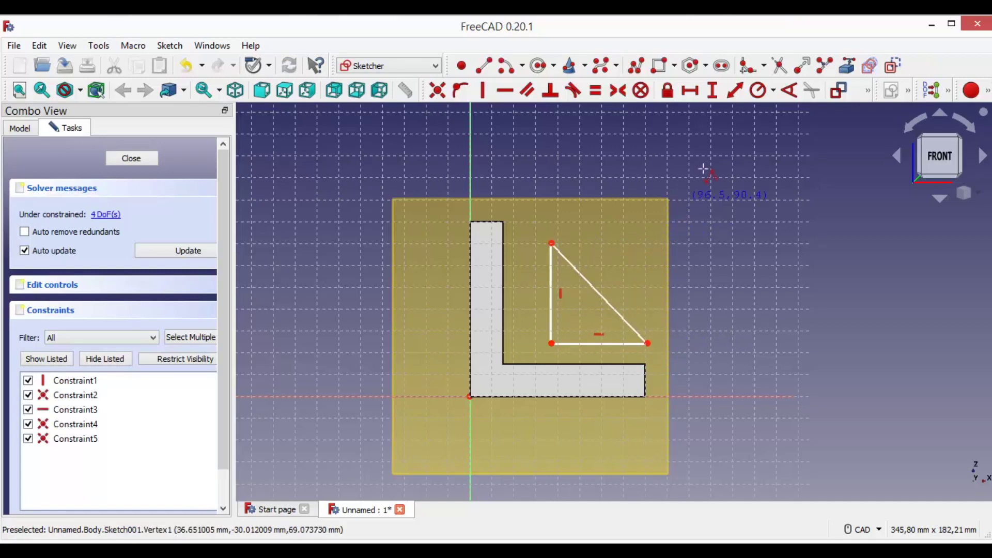
Constrain the triangle's bottom edge to 40 mm and its vertical edge to 50 mm
click(733, 103)
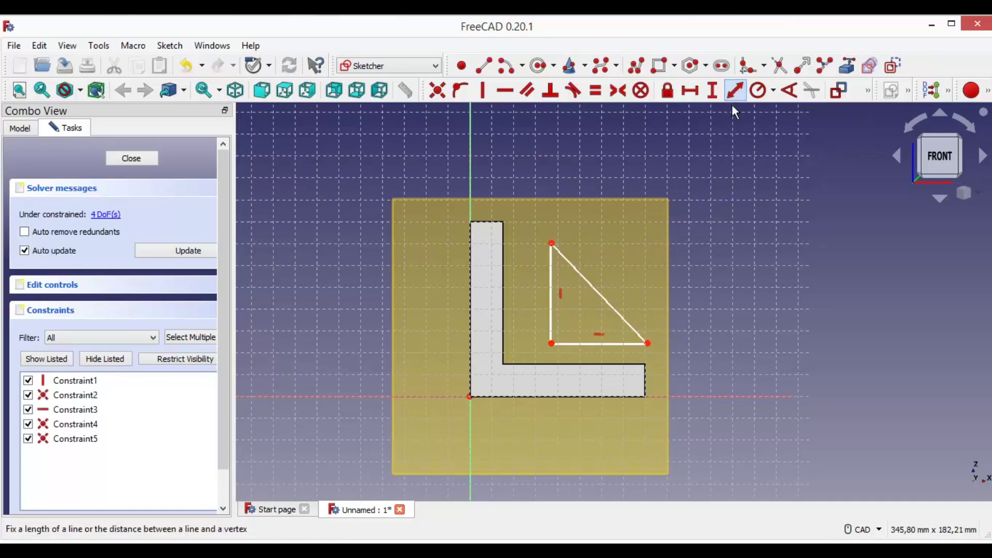
click(599, 343)
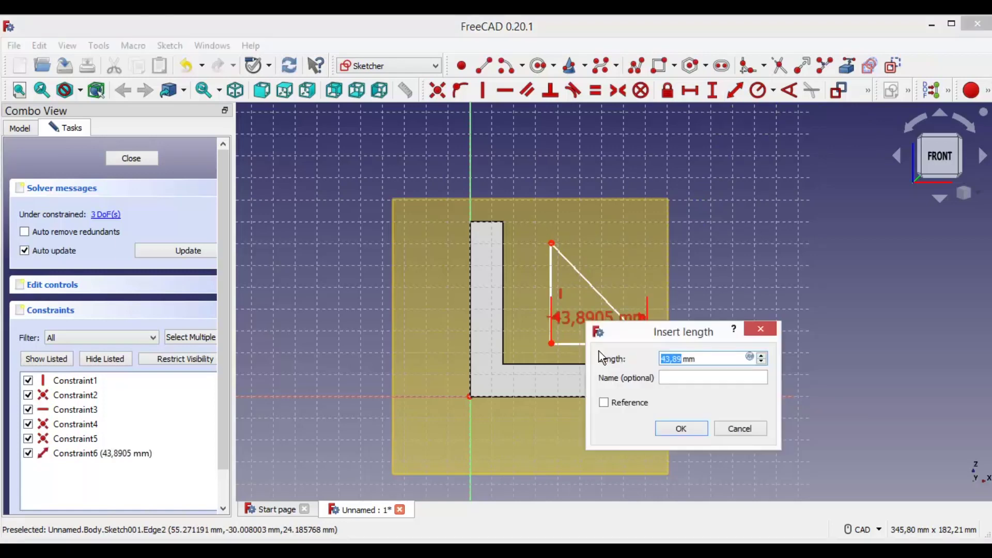
text(4)
text(0)
key(Return)
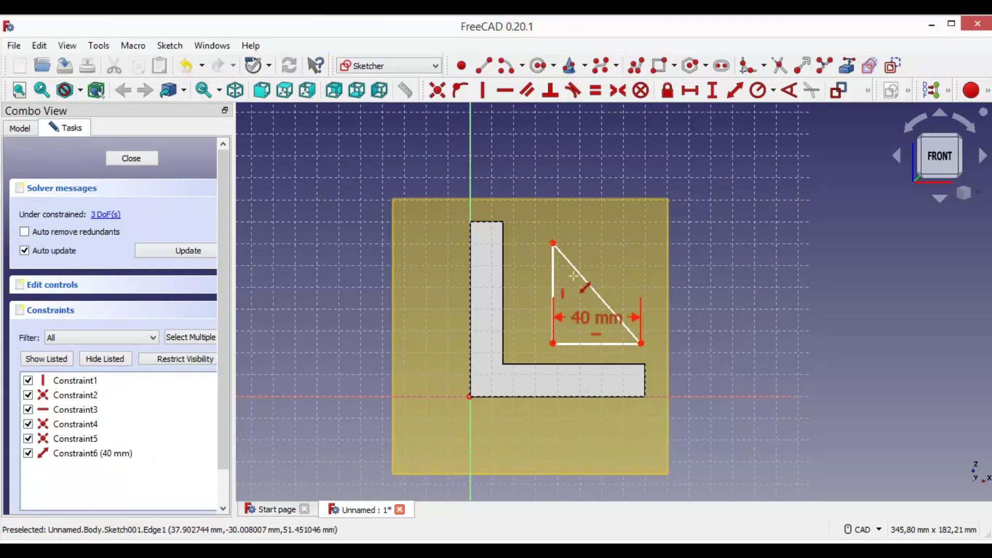
click(555, 289)
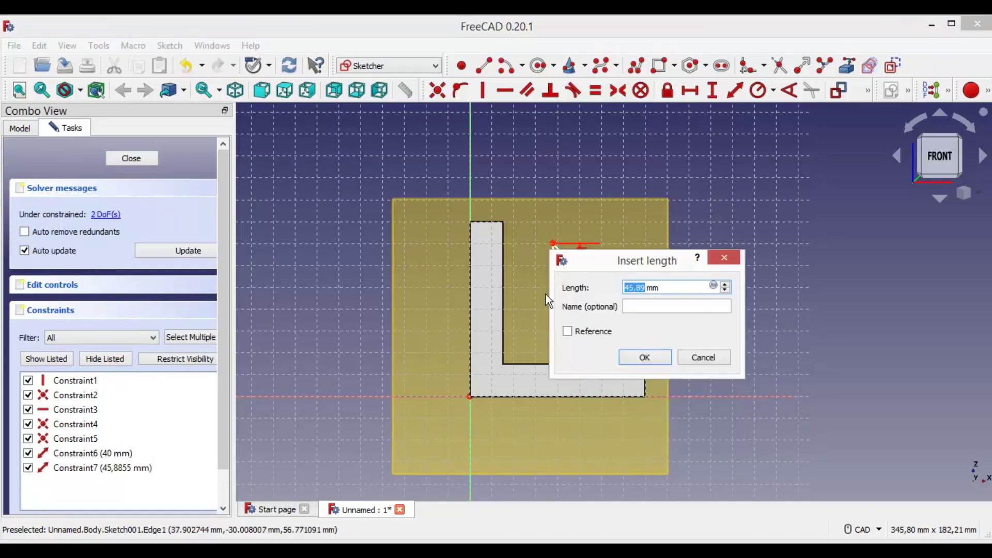
text(50)
key(Return)
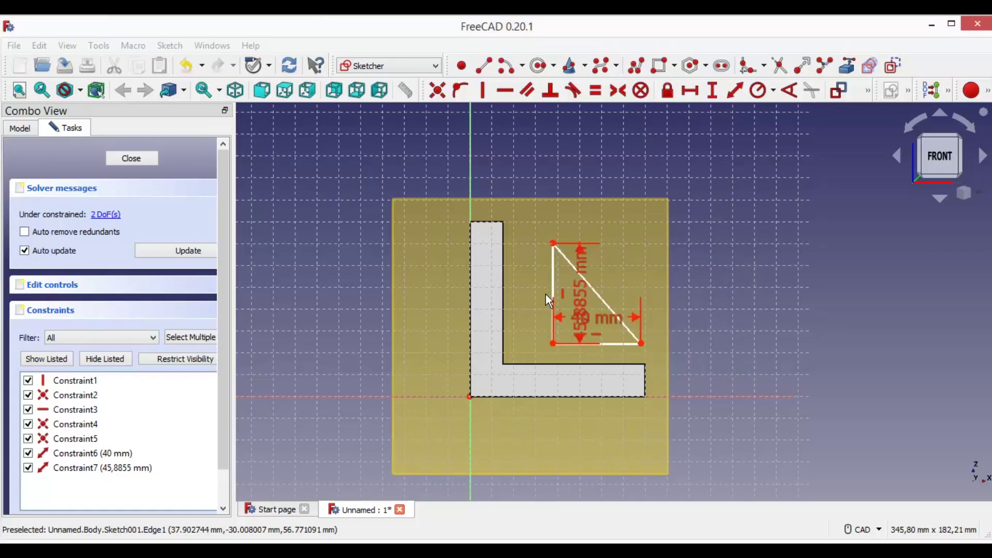
scroll(653, 261, up, 1)
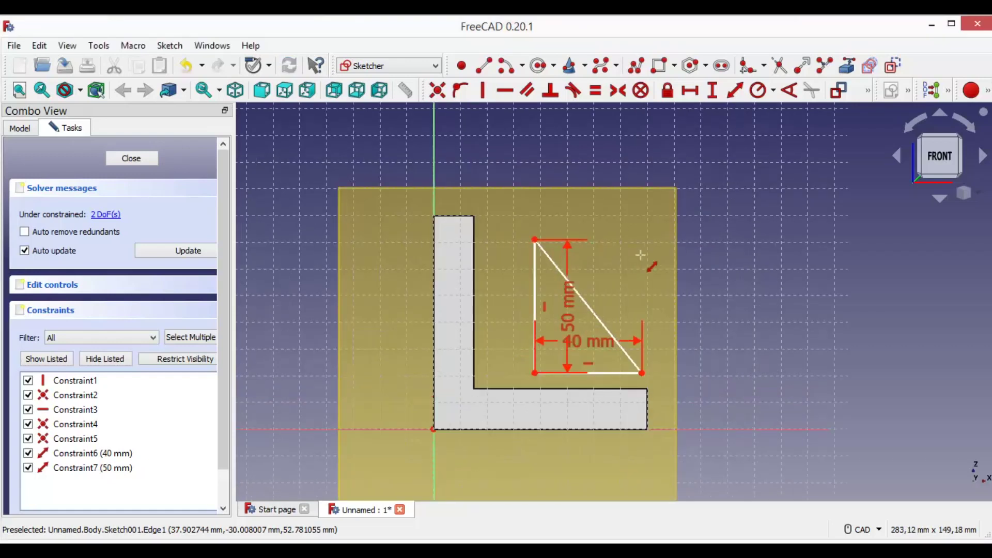
Offset the triangle's bottom-left corner 15 mm horizontally and 15 mm vertically from the origin
click(701, 101)
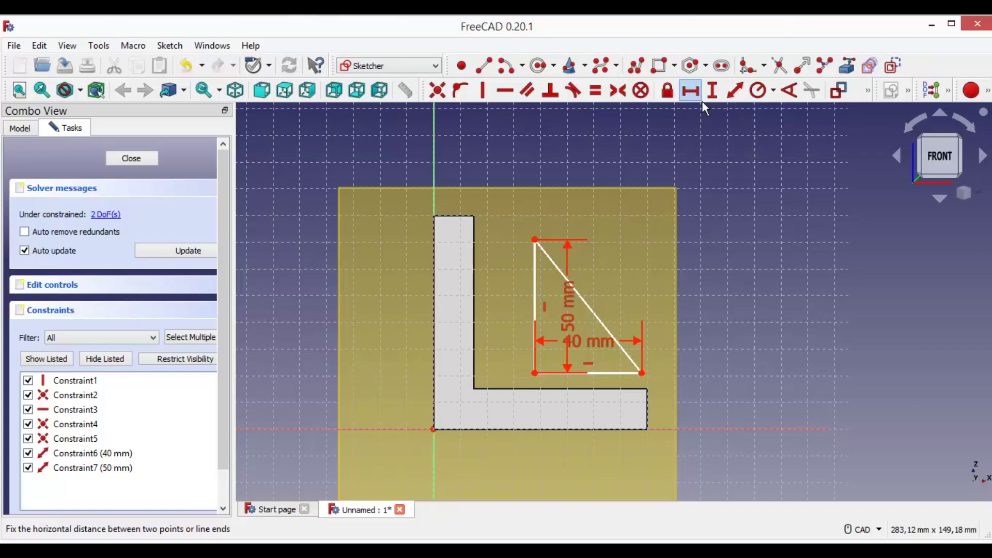
click(534, 374)
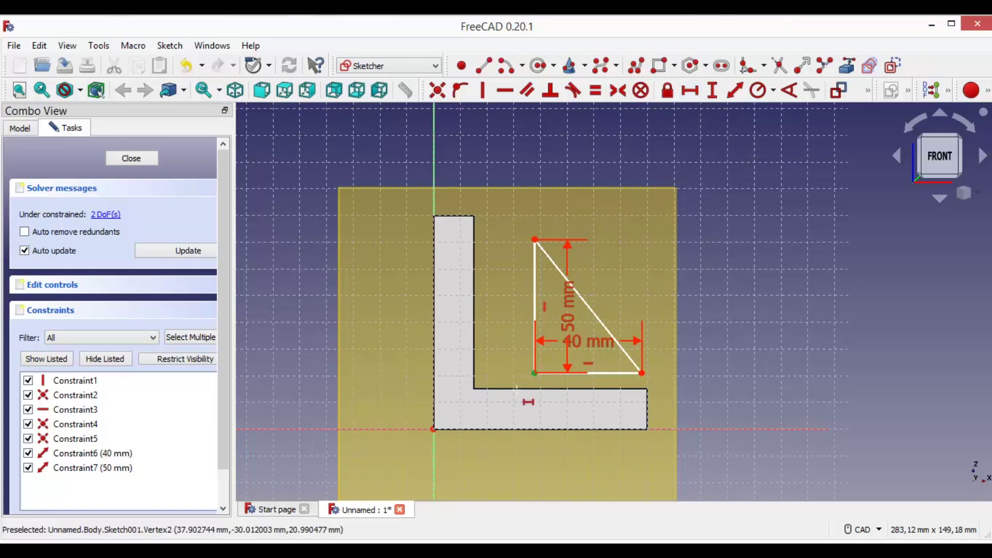
click(435, 430)
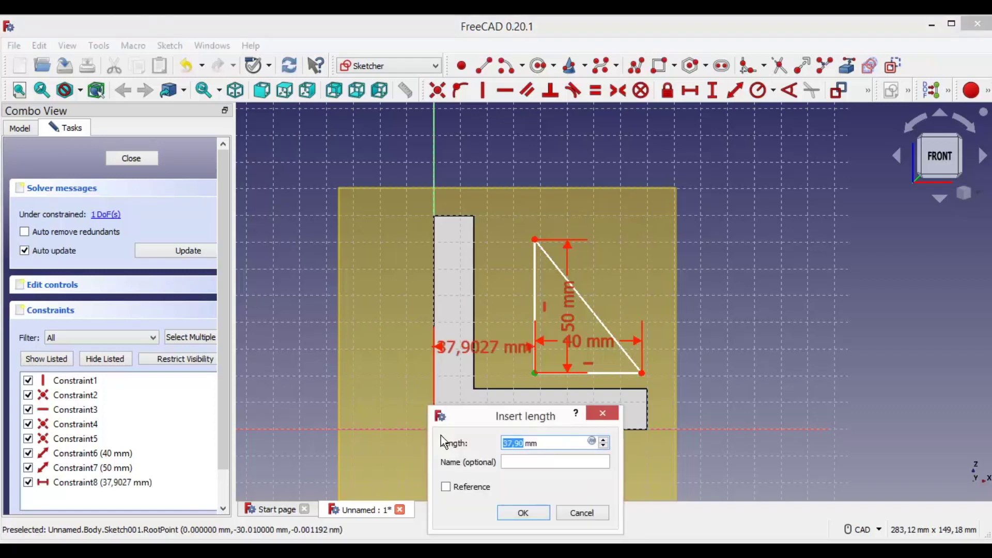
text(15)
key(Return)
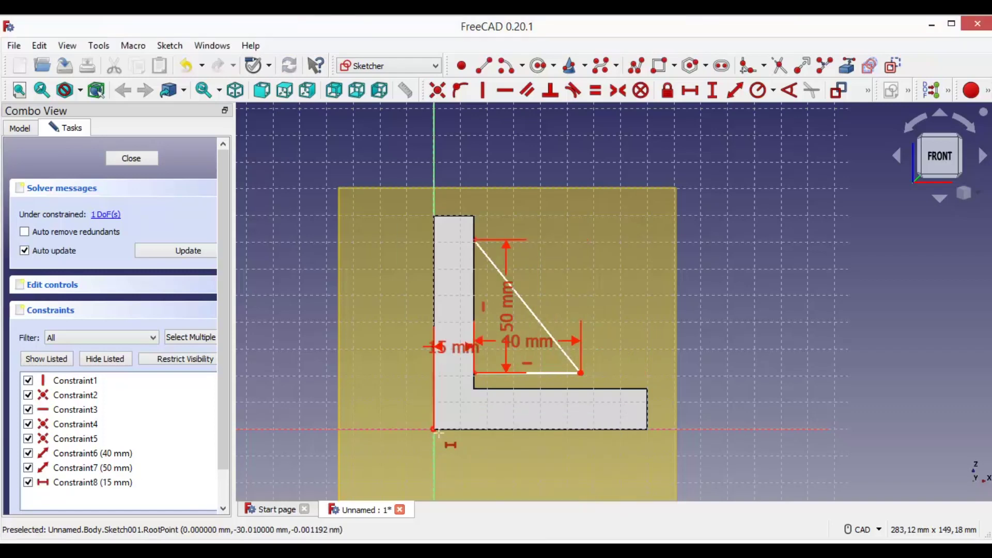
click(714, 95)
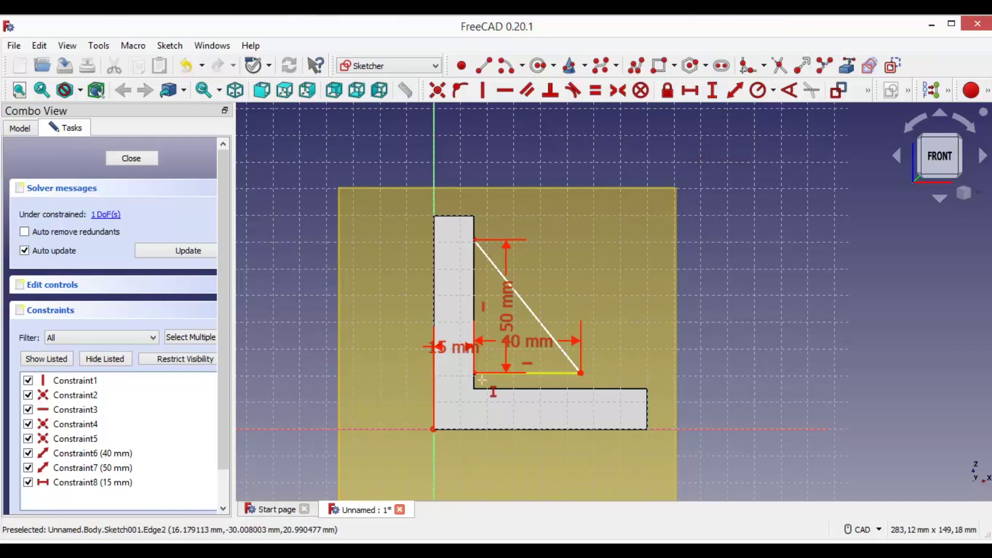
click(436, 436)
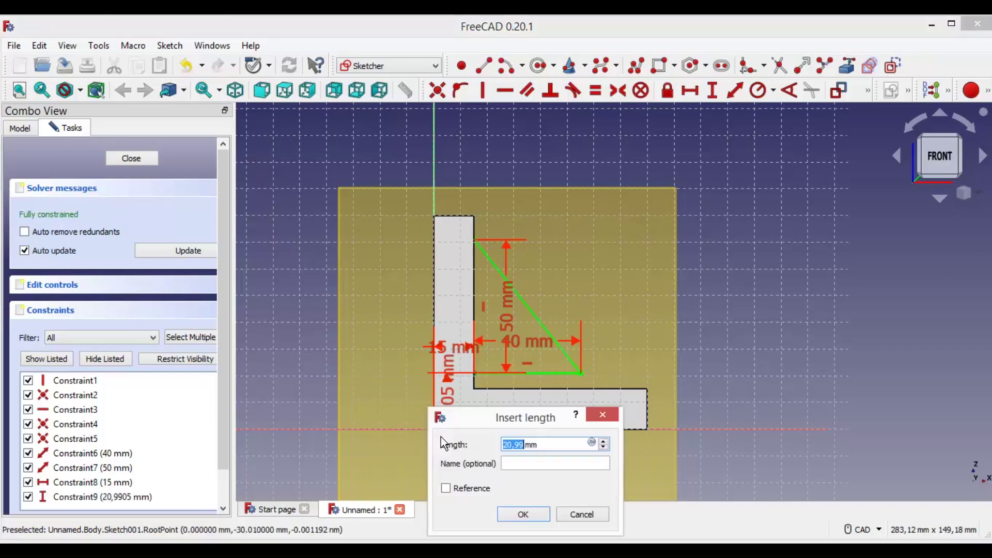
text(15)
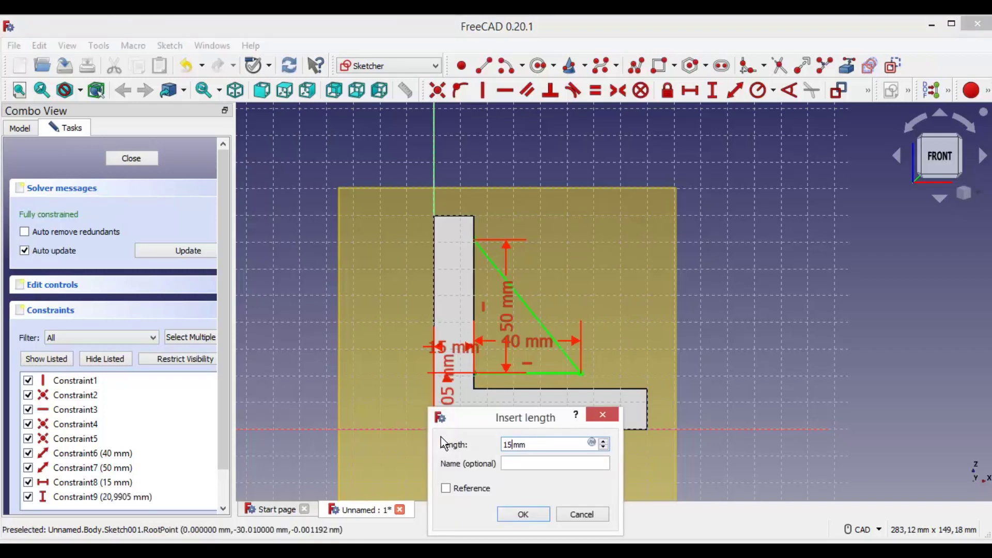
key(Return)
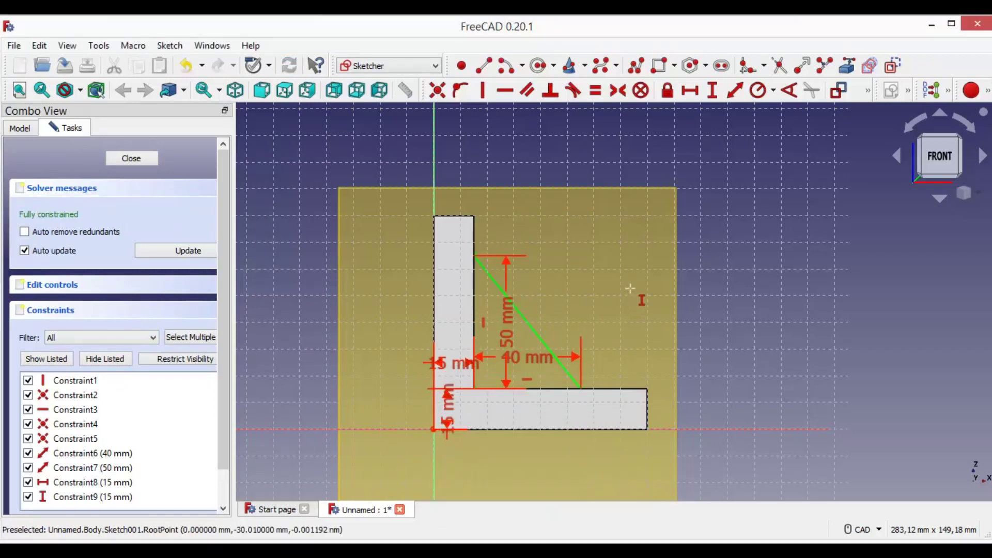
Move the 40 mm and both 15 mm dimension labels clear of the sketch
drag(534, 359, 538, 471)
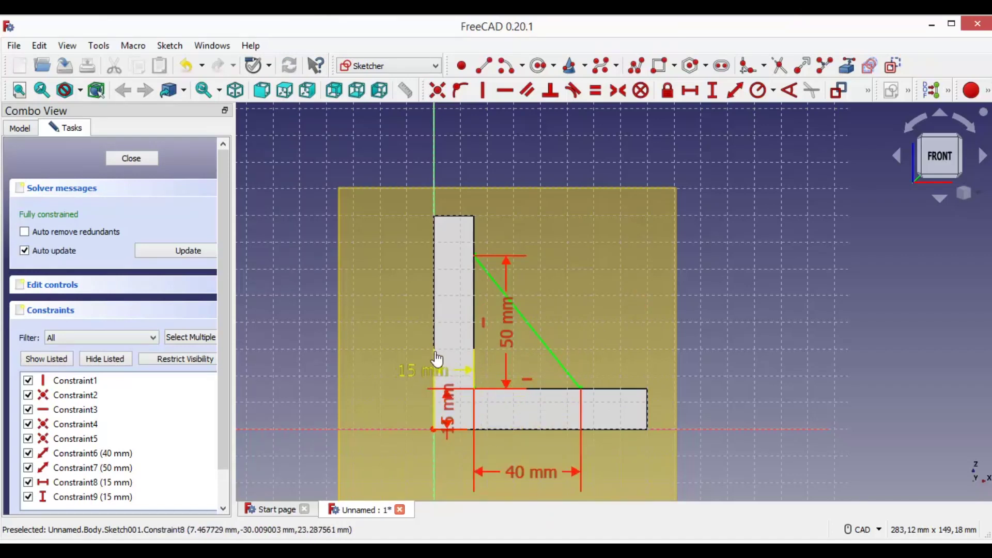
drag(447, 376, 440, 318)
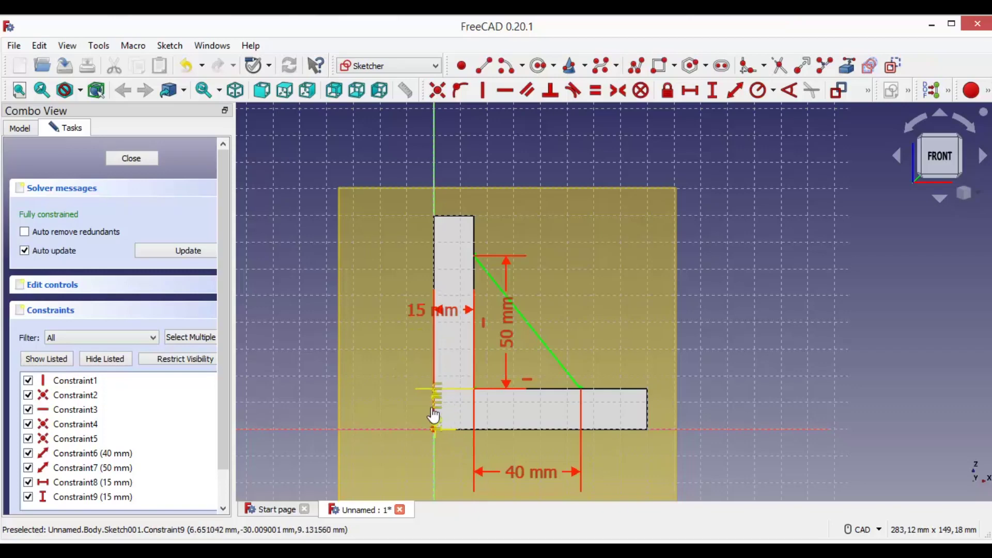
drag(459, 412, 416, 415)
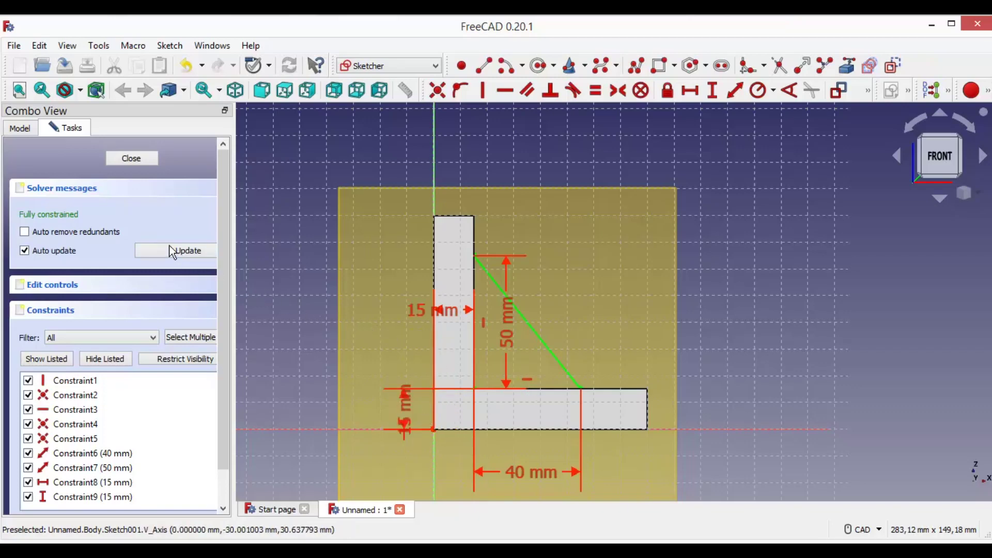
Close the sketch and pad the triangle 12 mm into the Pad001 rib
click(135, 171)
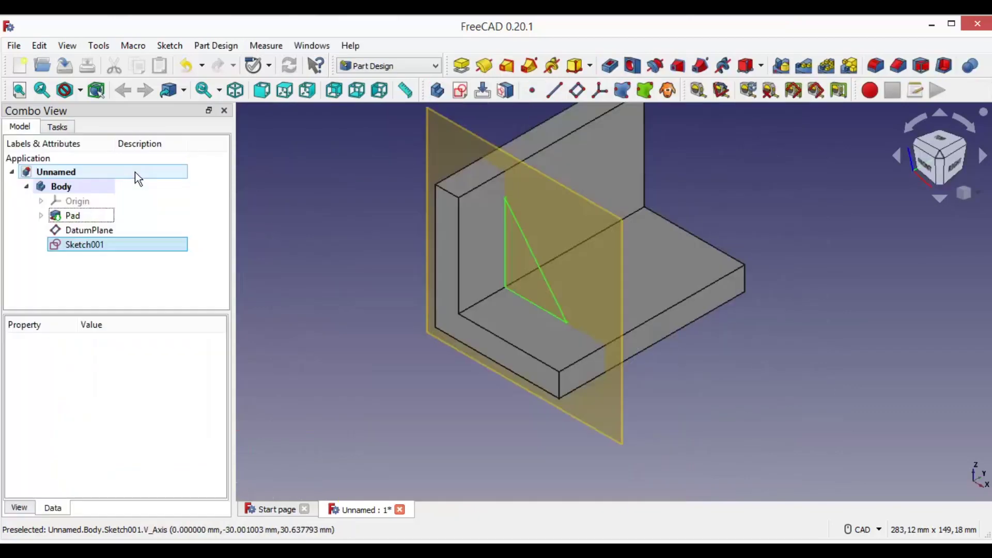
click(468, 73)
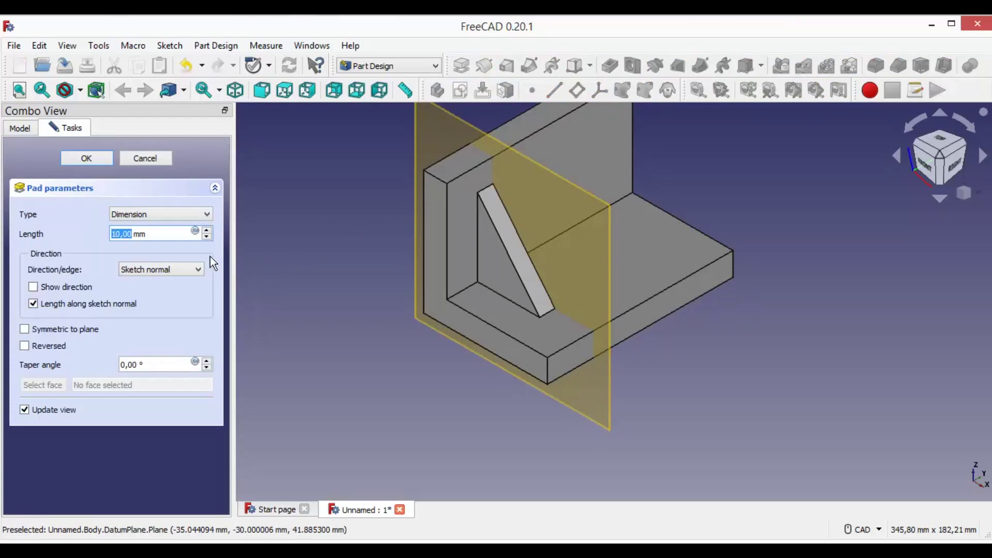
text(1)
text(2)
click(93, 161)
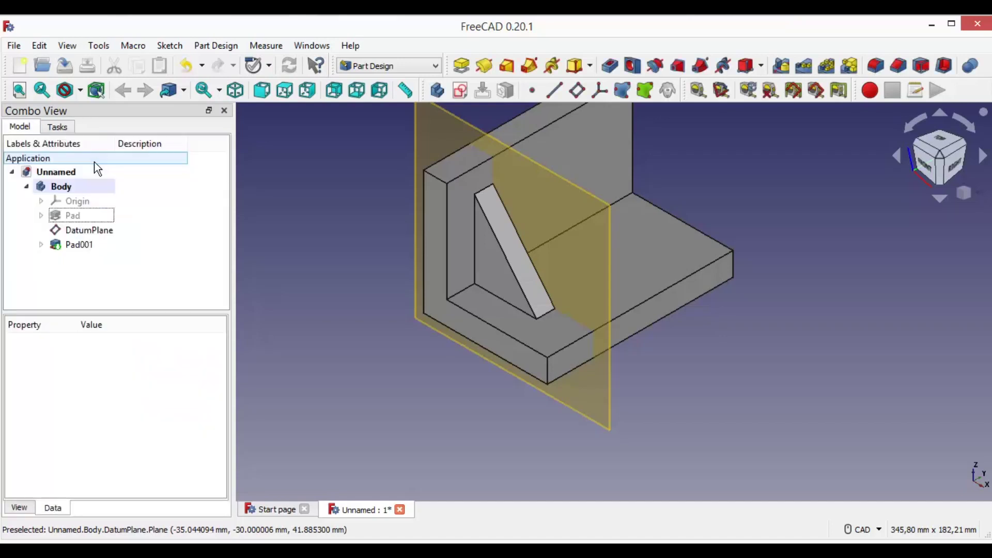
Select DatumPlane in the 3D view and hide it with Space
mouse_move(319, 354)
middle_down()
mouse_move(313, 417)
mouse_move(286, 419)
middle_up()
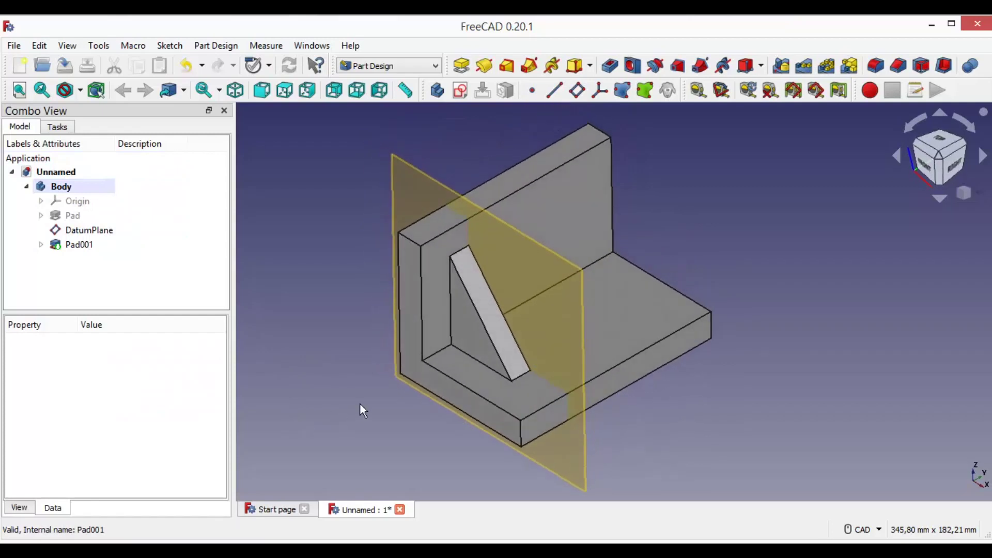
click(545, 285)
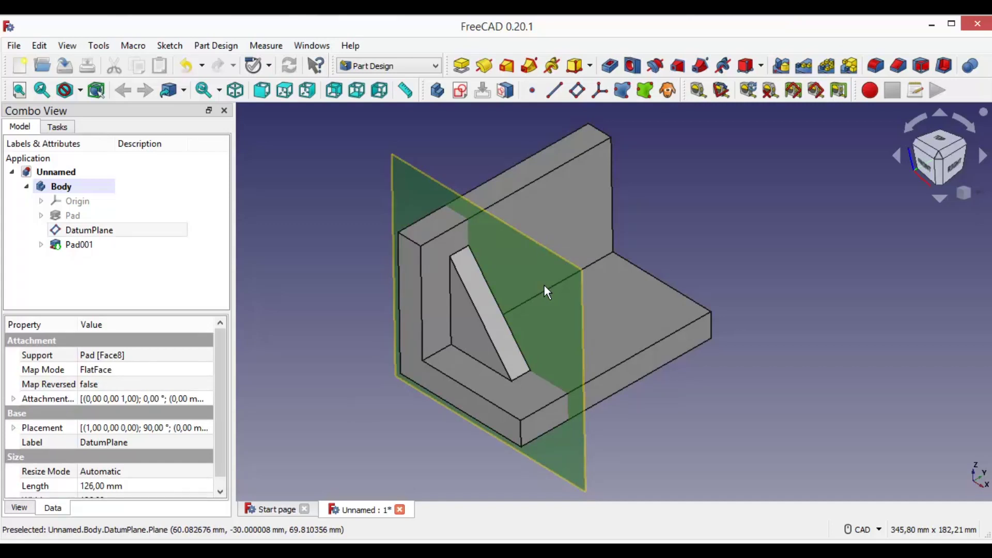
right_click(545, 291)
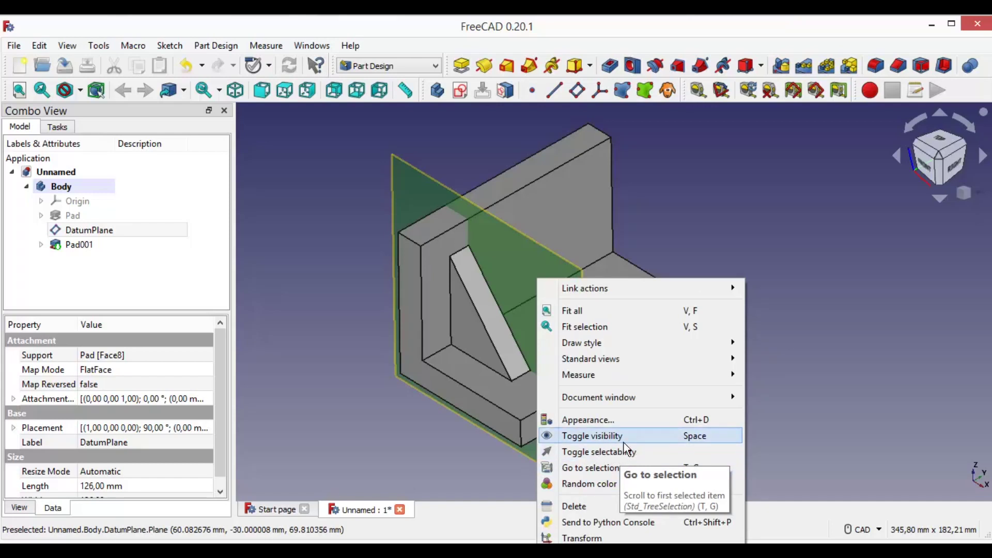
click(333, 297)
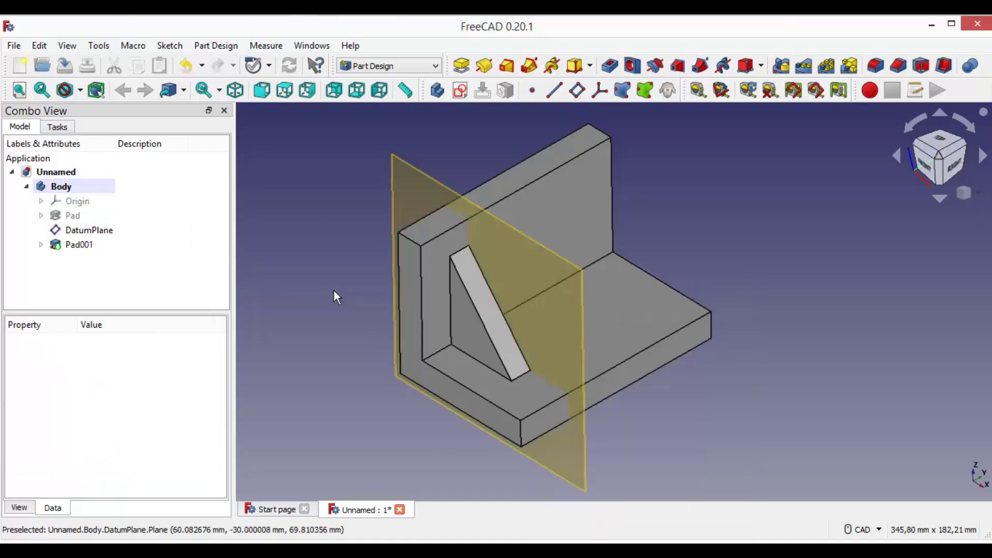
click(581, 306)
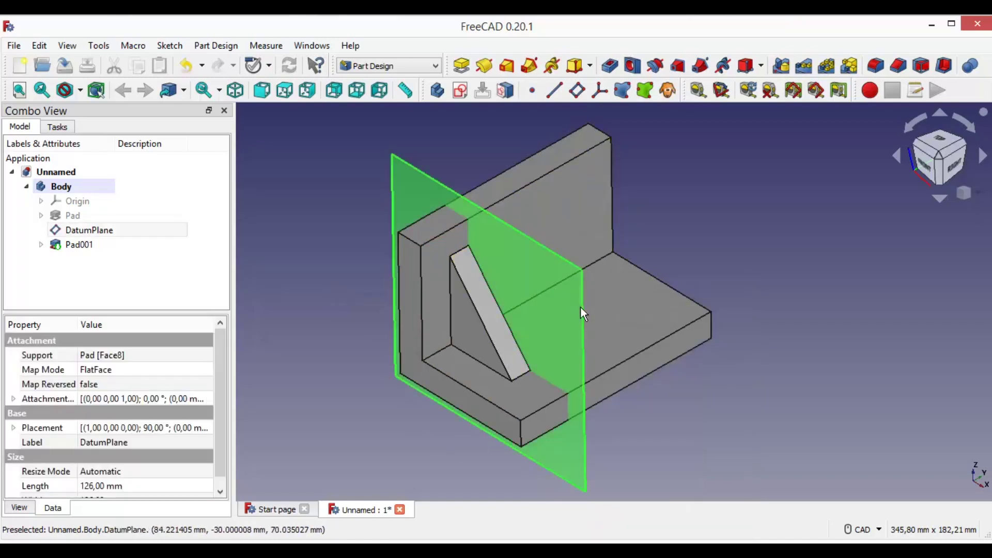
key(space)
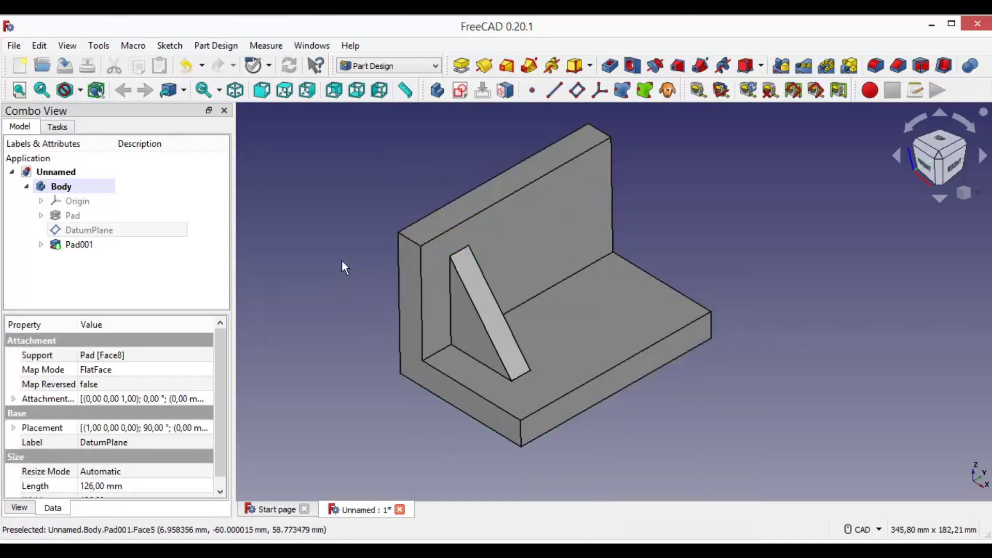
click(971, 205)
click(957, 242)
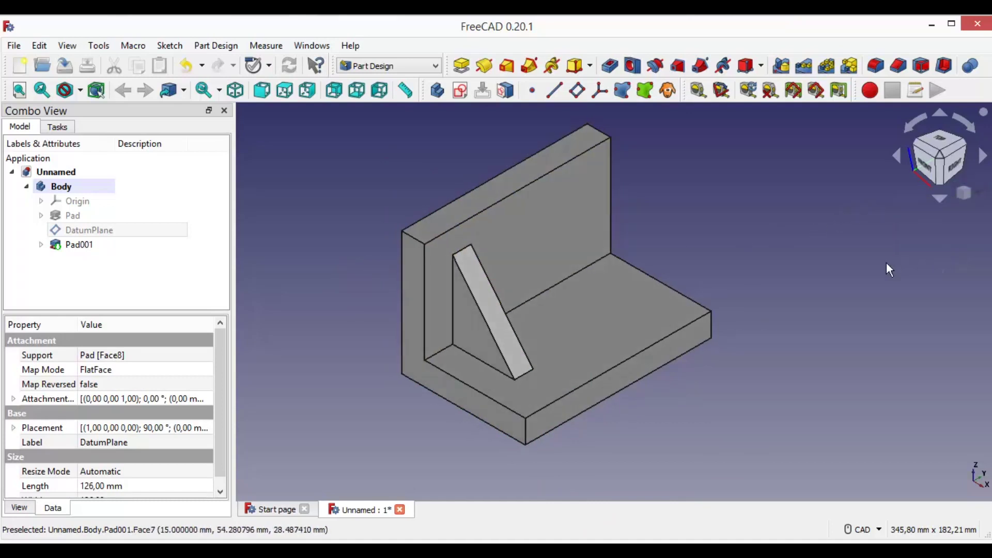
middle_drag(826, 265, 836, 265)
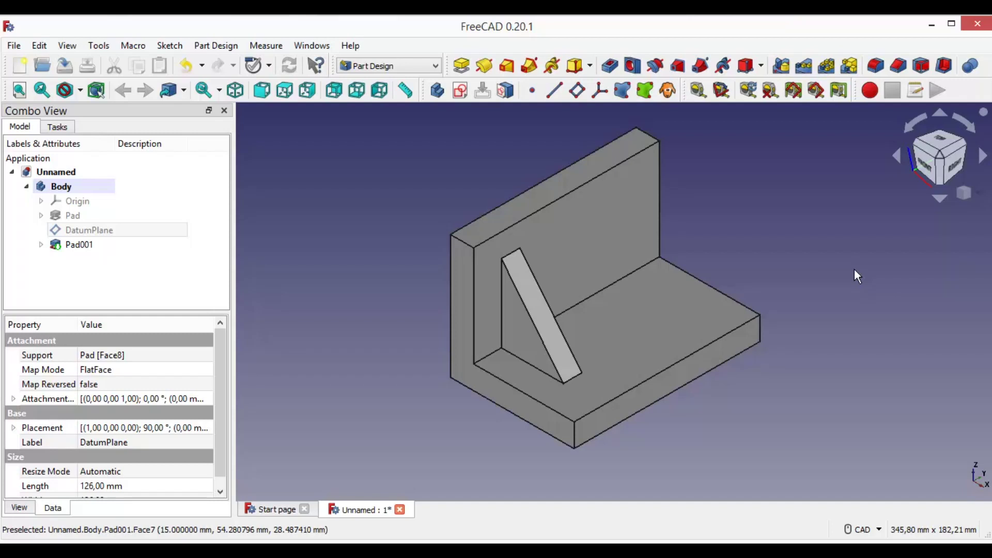